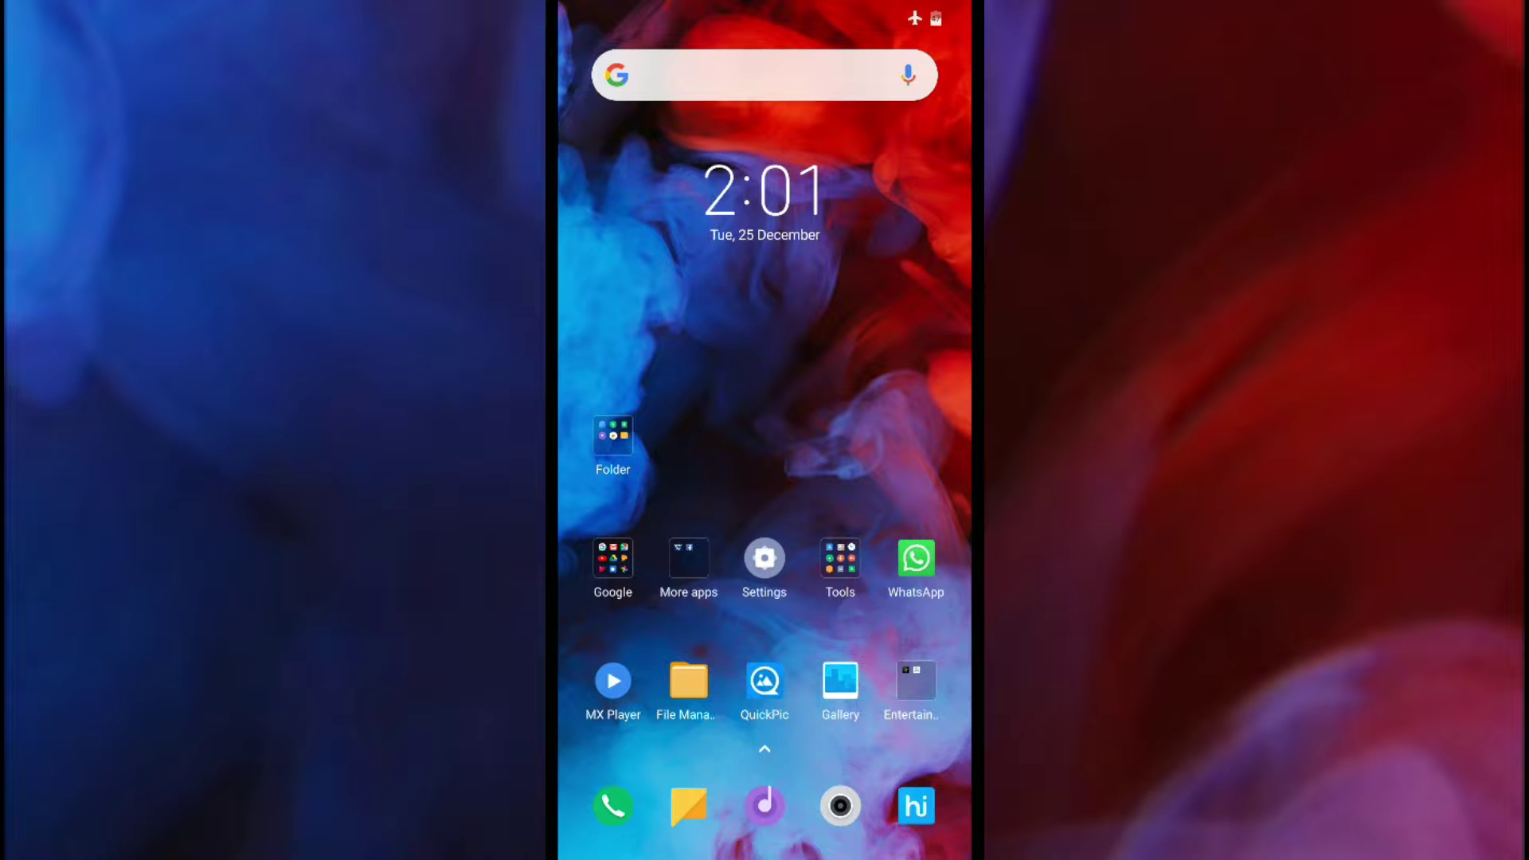
# Step: Switch off msa under Additional settings > Authorization & revocation, then return to the home screen
pyautogui.click(764, 557)
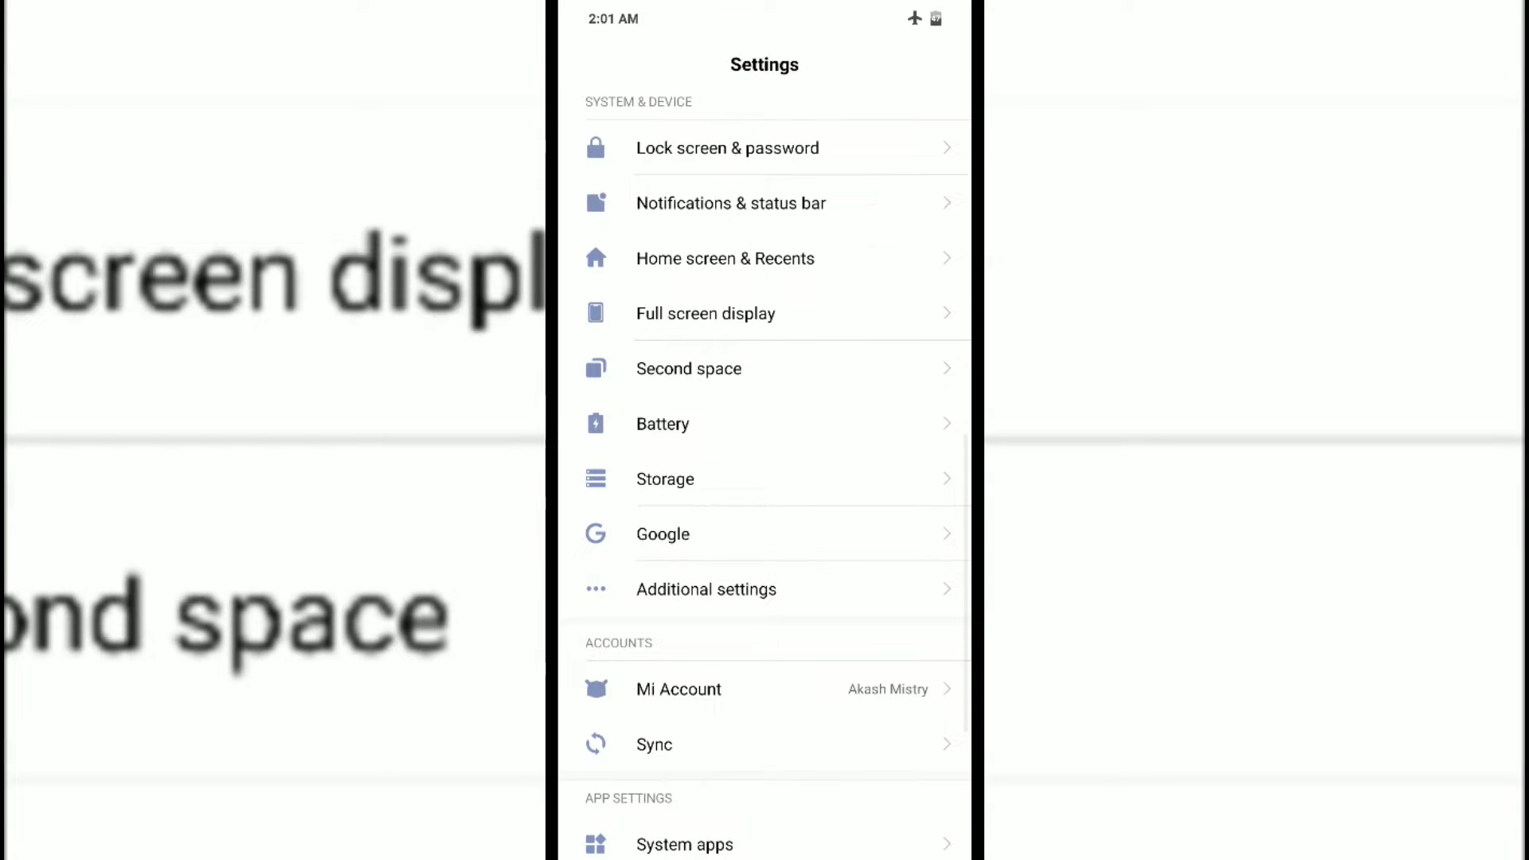
pyautogui.scroll(2, 764, 478)
pyautogui.scroll(5, 765, 479)
pyautogui.scroll(-5, 754, 673)
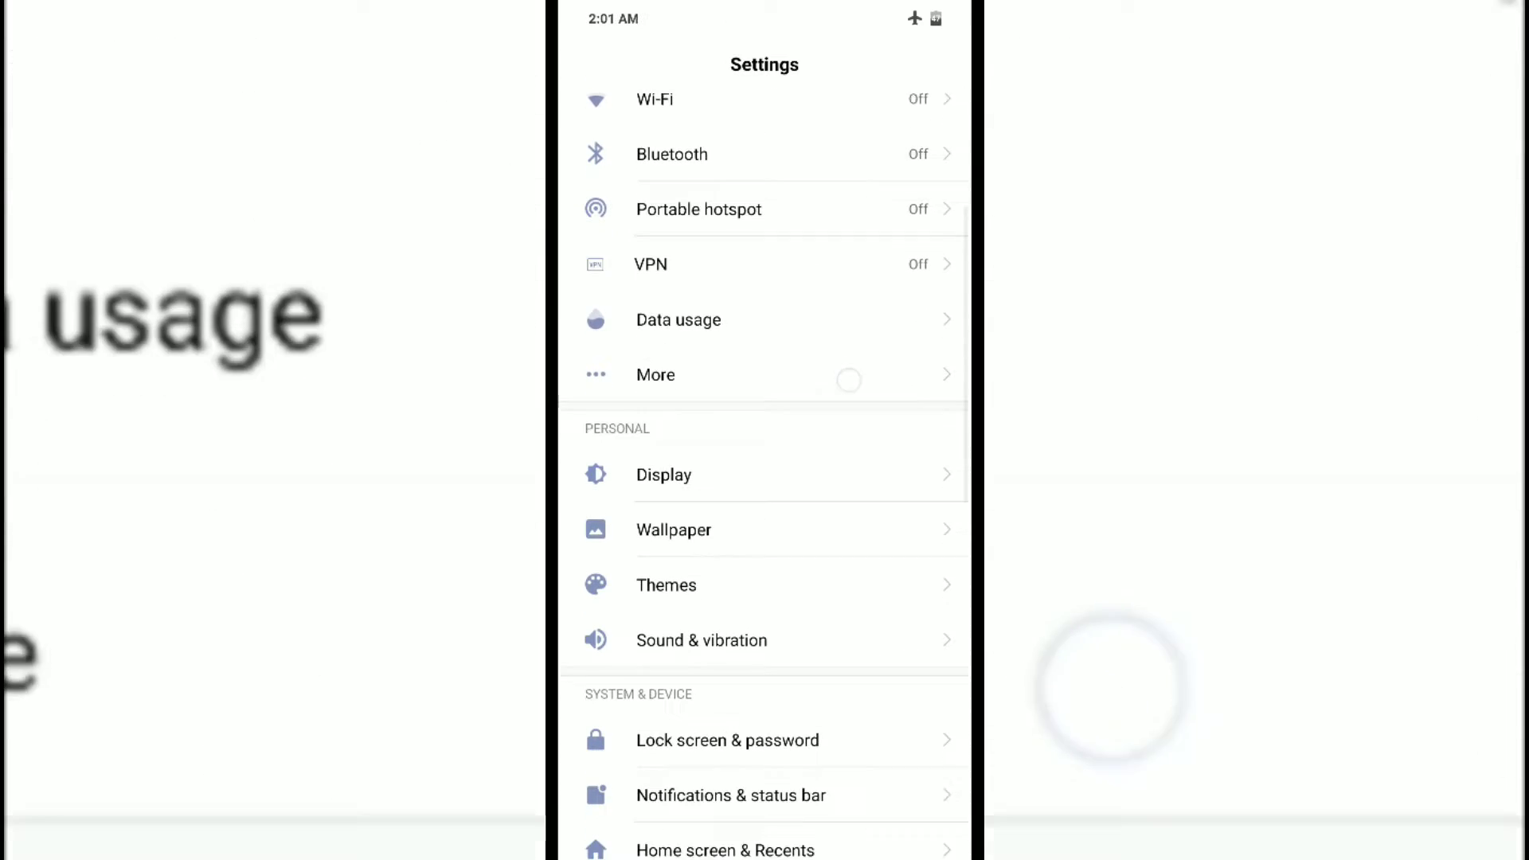
pyautogui.scroll(-4, 837, 437)
pyautogui.scroll(-2, 769, 616)
pyautogui.click(741, 697)
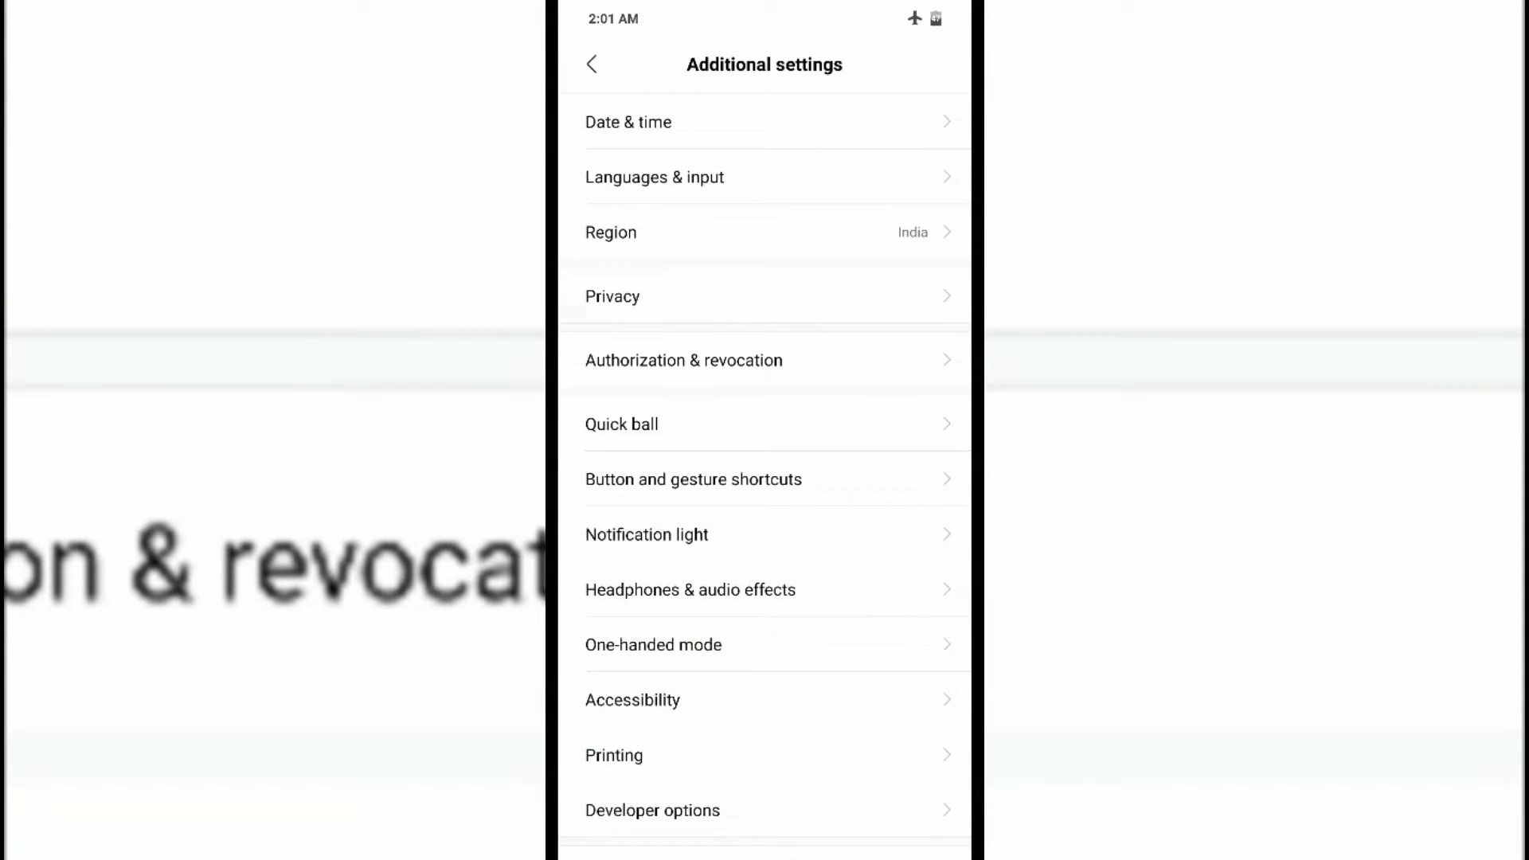
pyautogui.click(827, 371)
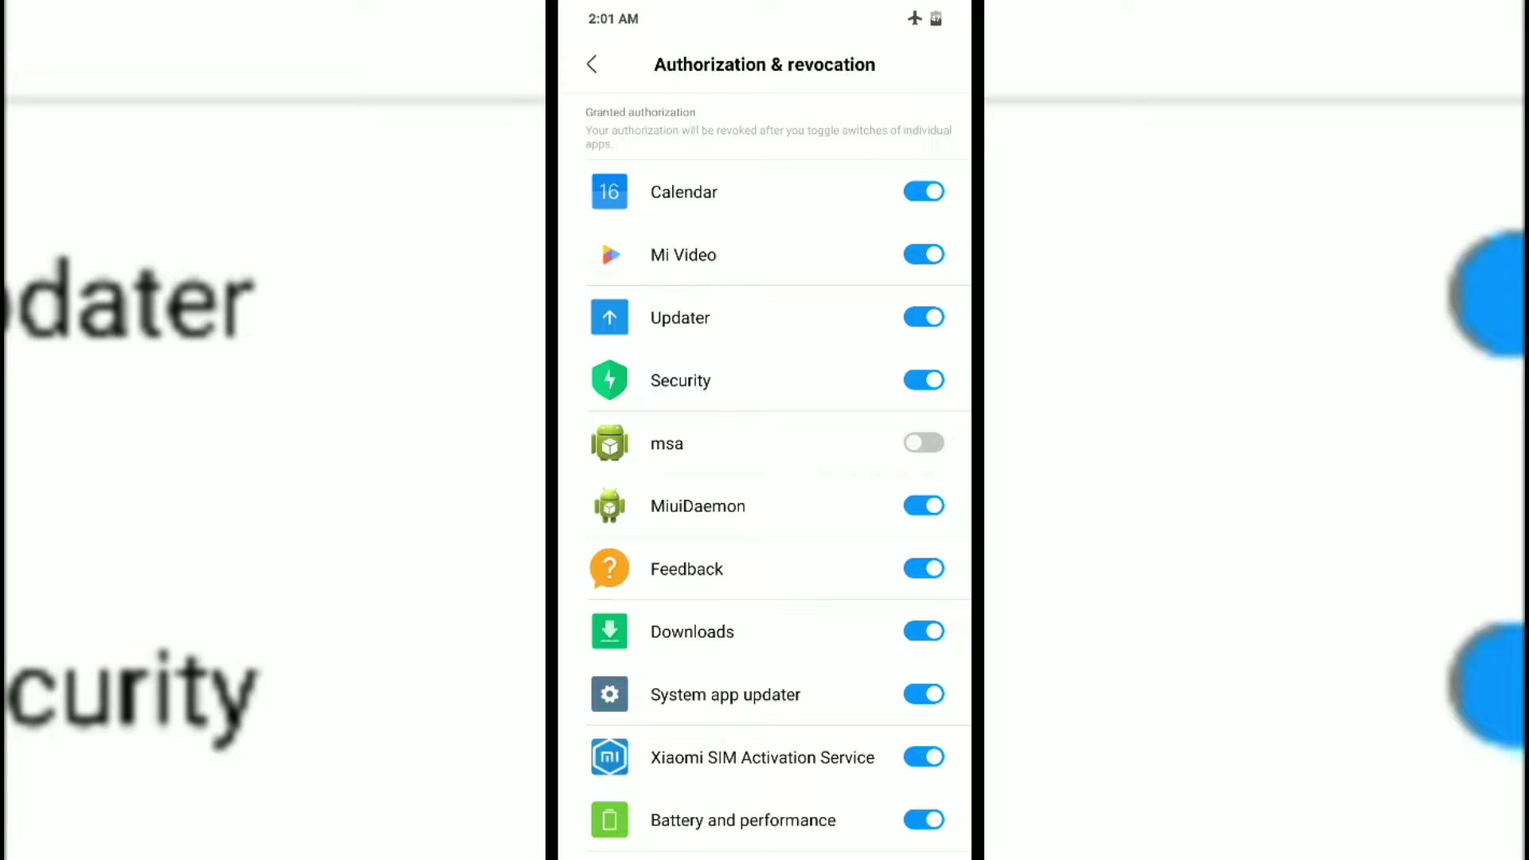
pyautogui.press('Home')
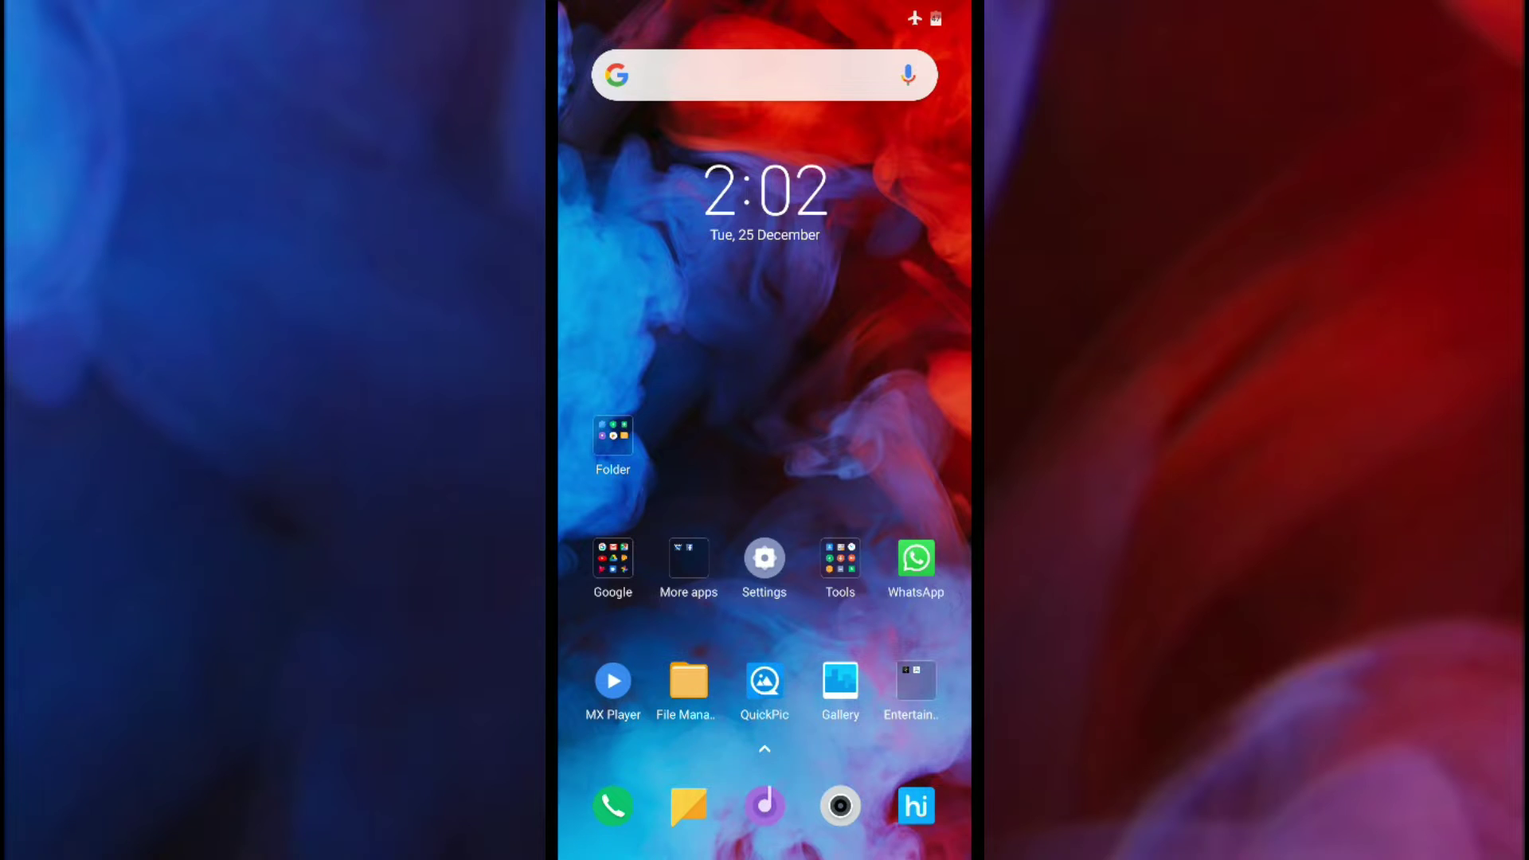
# Step: Launch Mi Browser from the Xiaomi folder and view its Privacy & security settings
pyautogui.click(614, 443)
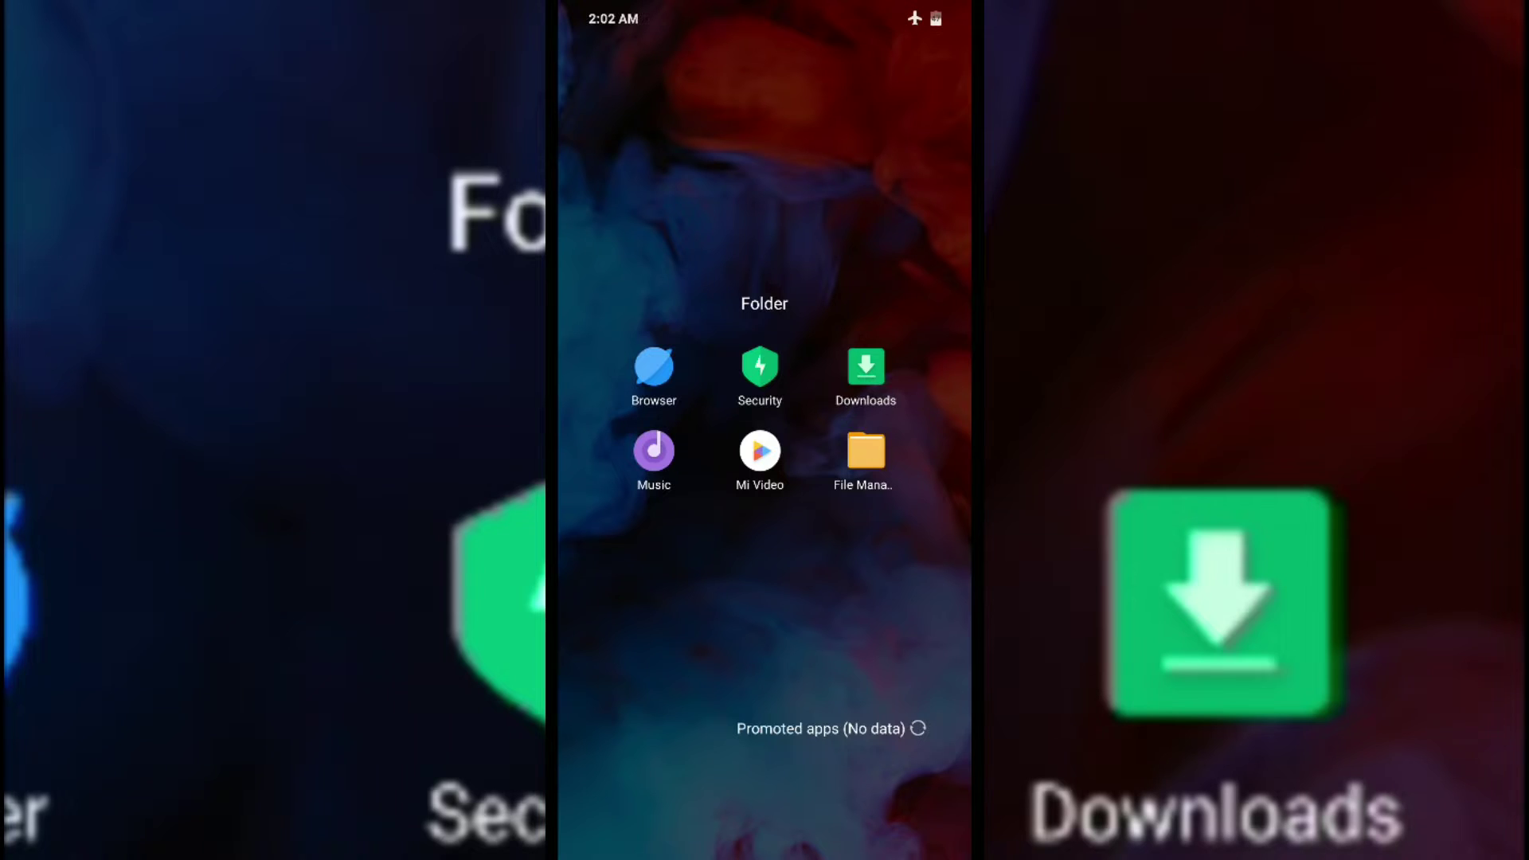
pyautogui.click(654, 368)
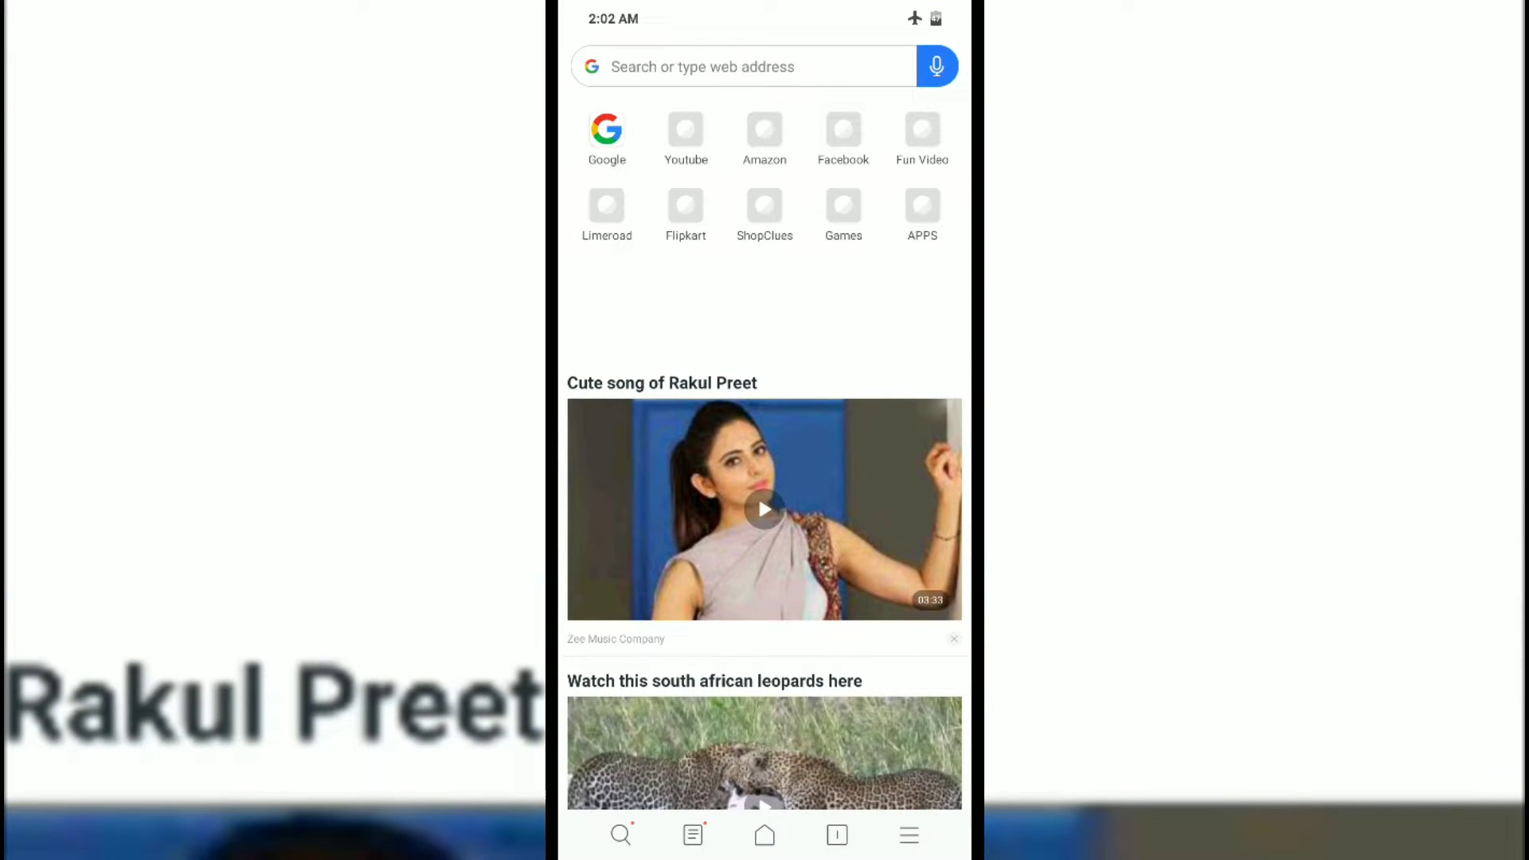
pyautogui.click(909, 836)
pyautogui.click(767, 766)
pyautogui.moveTo(766, 753); pyautogui.dragTo(841, 446)
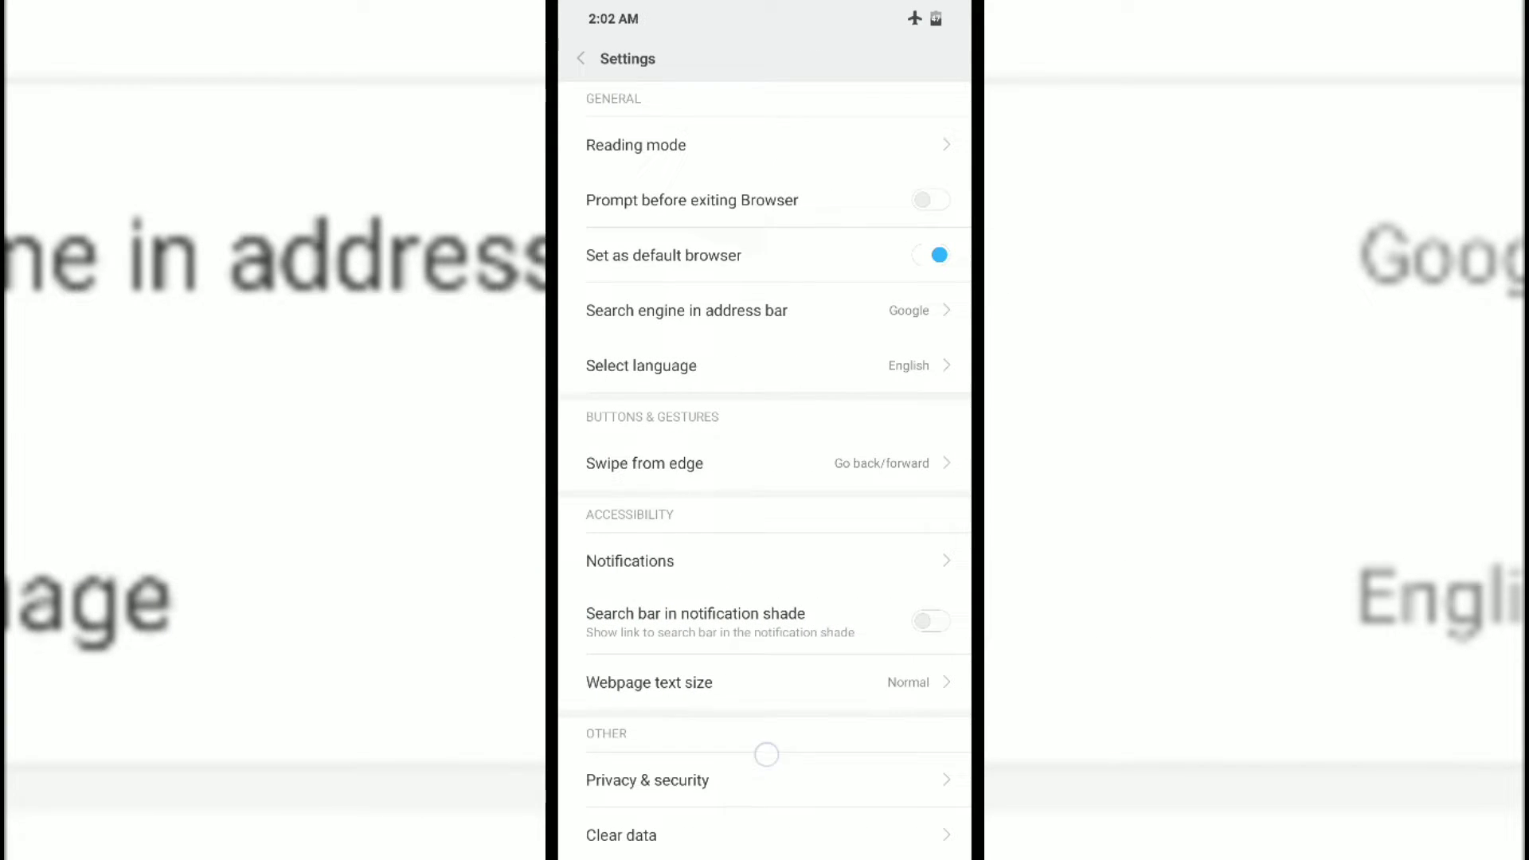
pyautogui.click(870, 410)
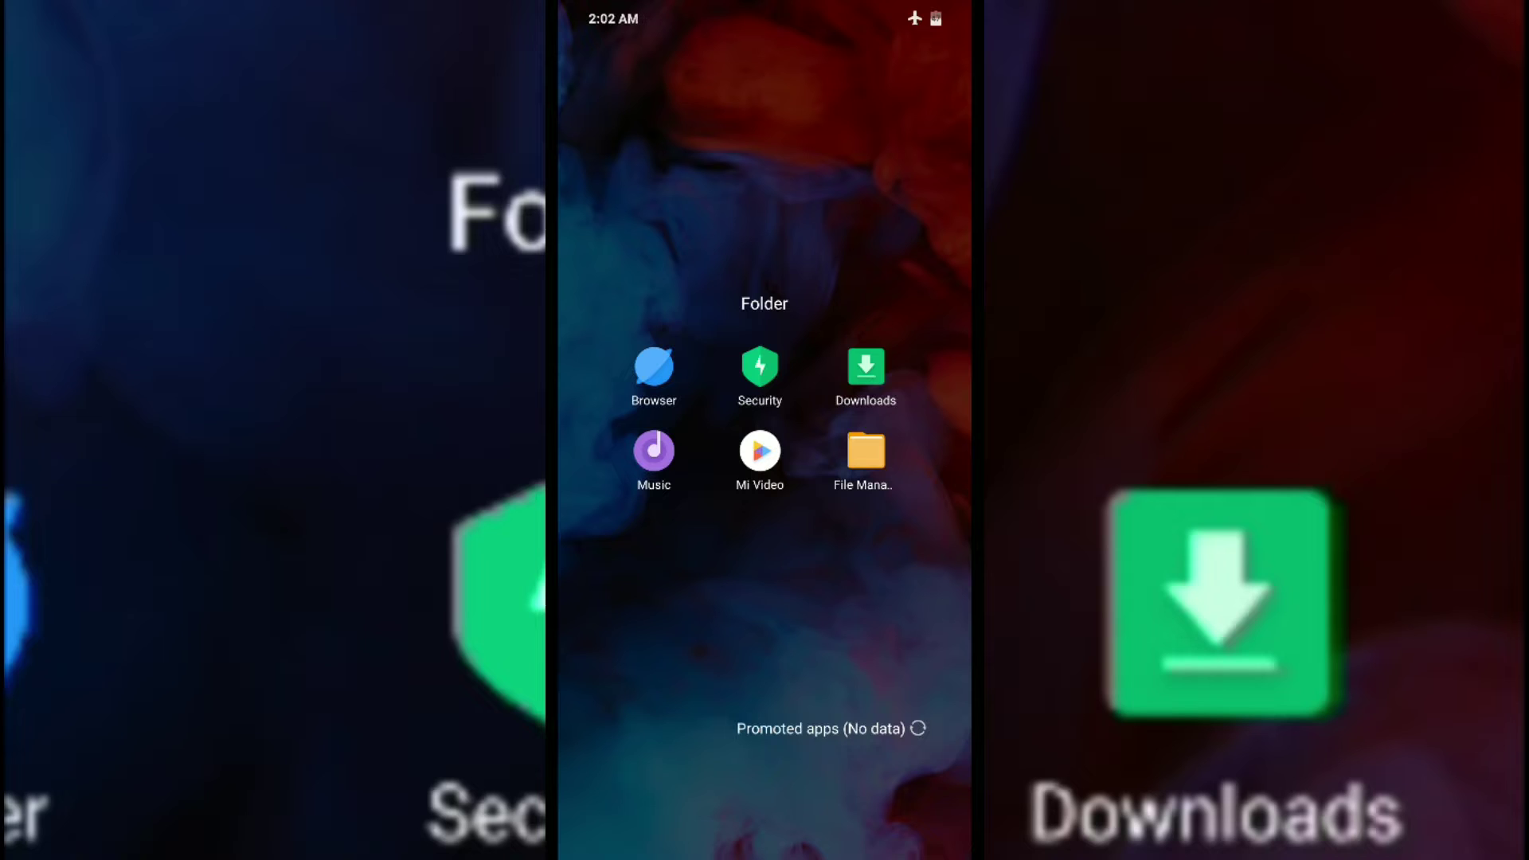
# Step: Switch off Receive recommendations in the Security app's settings
pyautogui.click(760, 367)
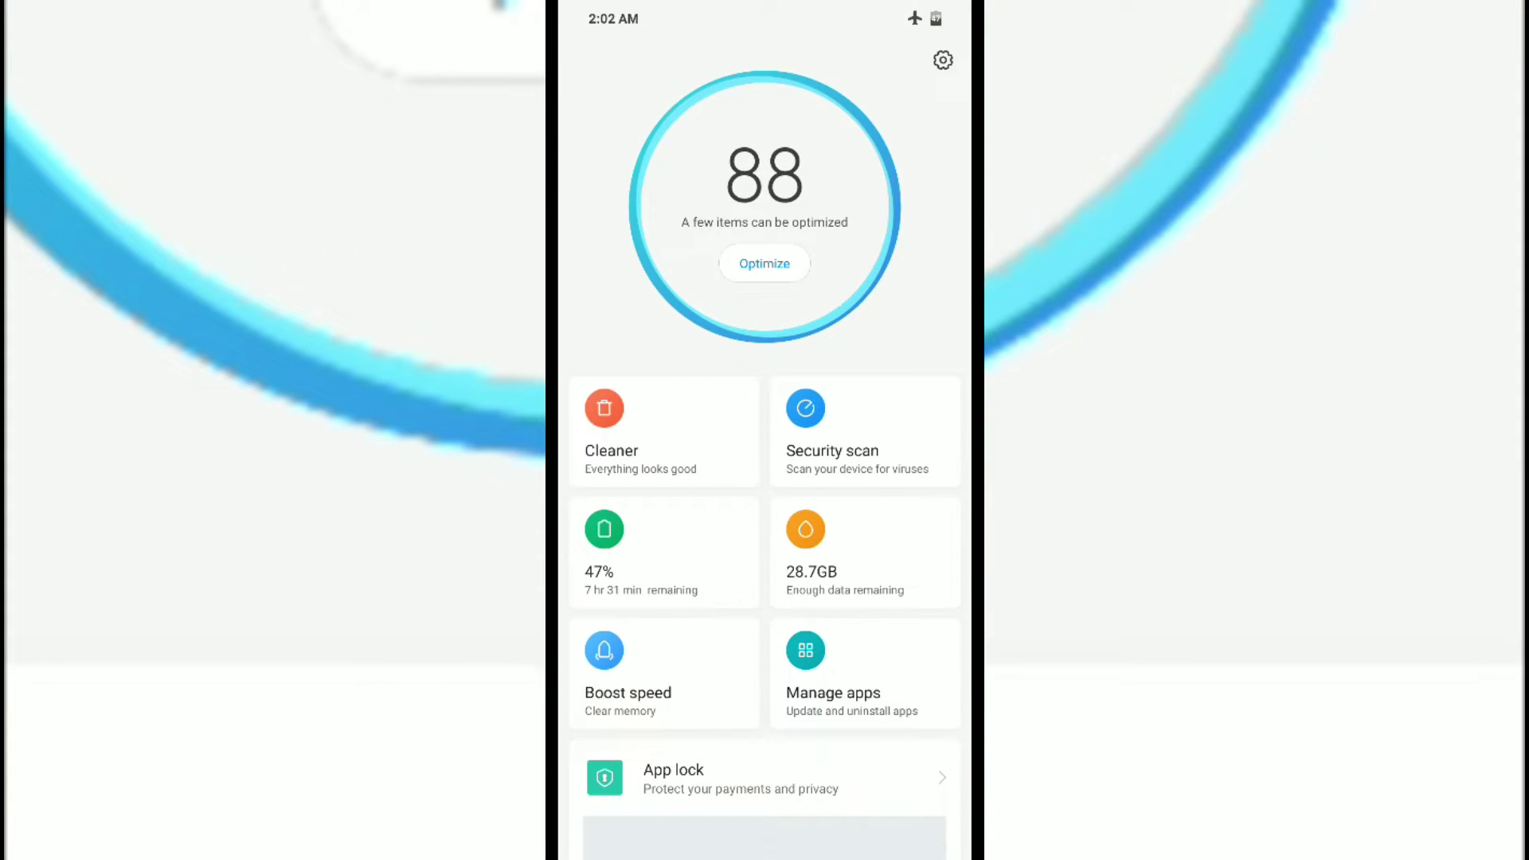
pyautogui.click(942, 60)
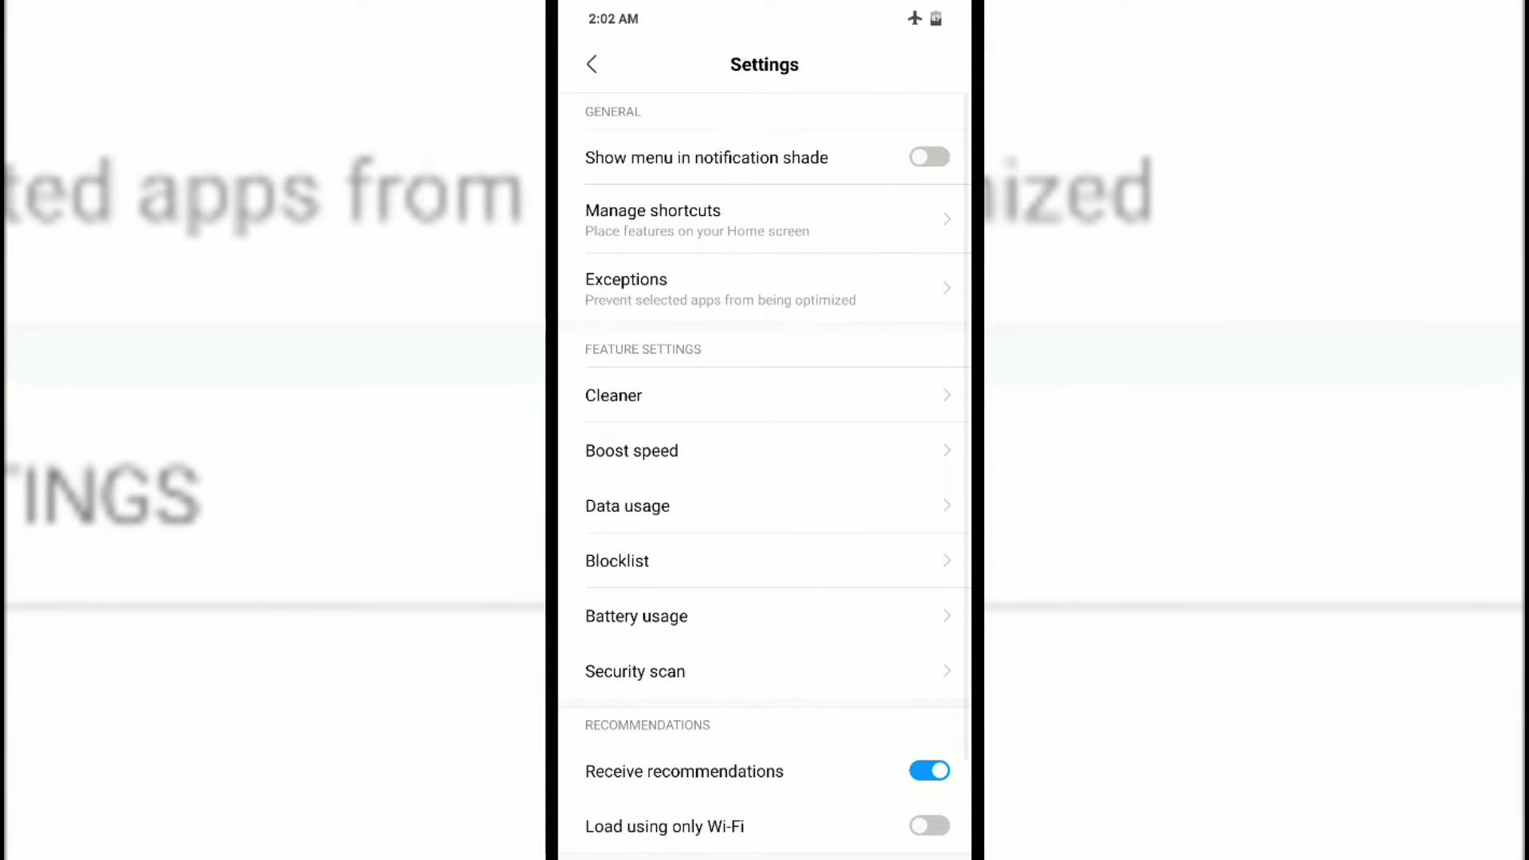
pyautogui.scroll(-2, 809, 509)
pyautogui.click(929, 643)
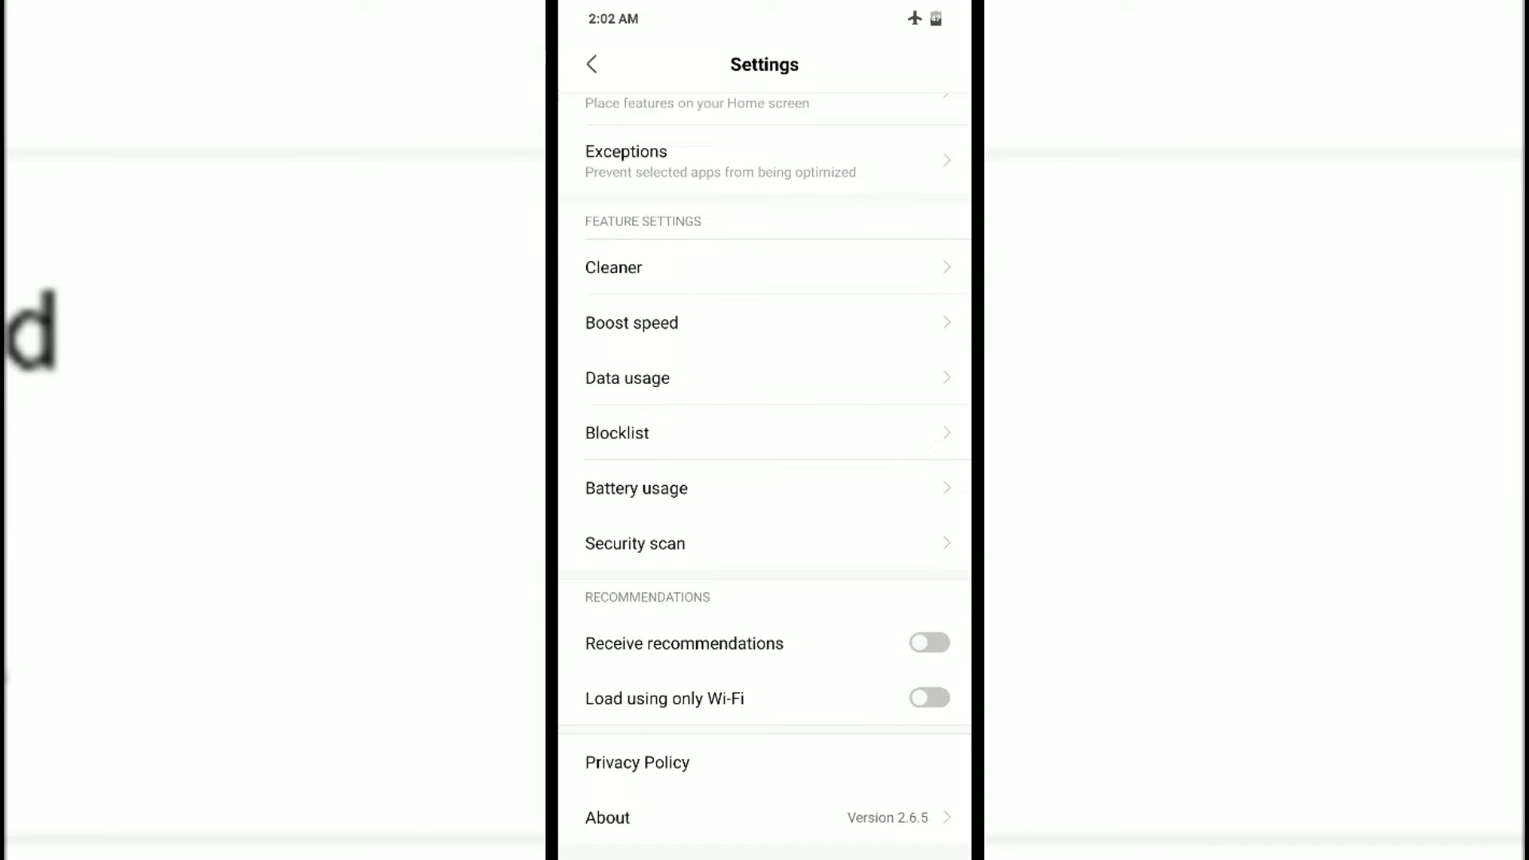
# Step: Switch off Receive recommendations in Cleaner settings and swipe back to the folder
pyautogui.click(758, 266)
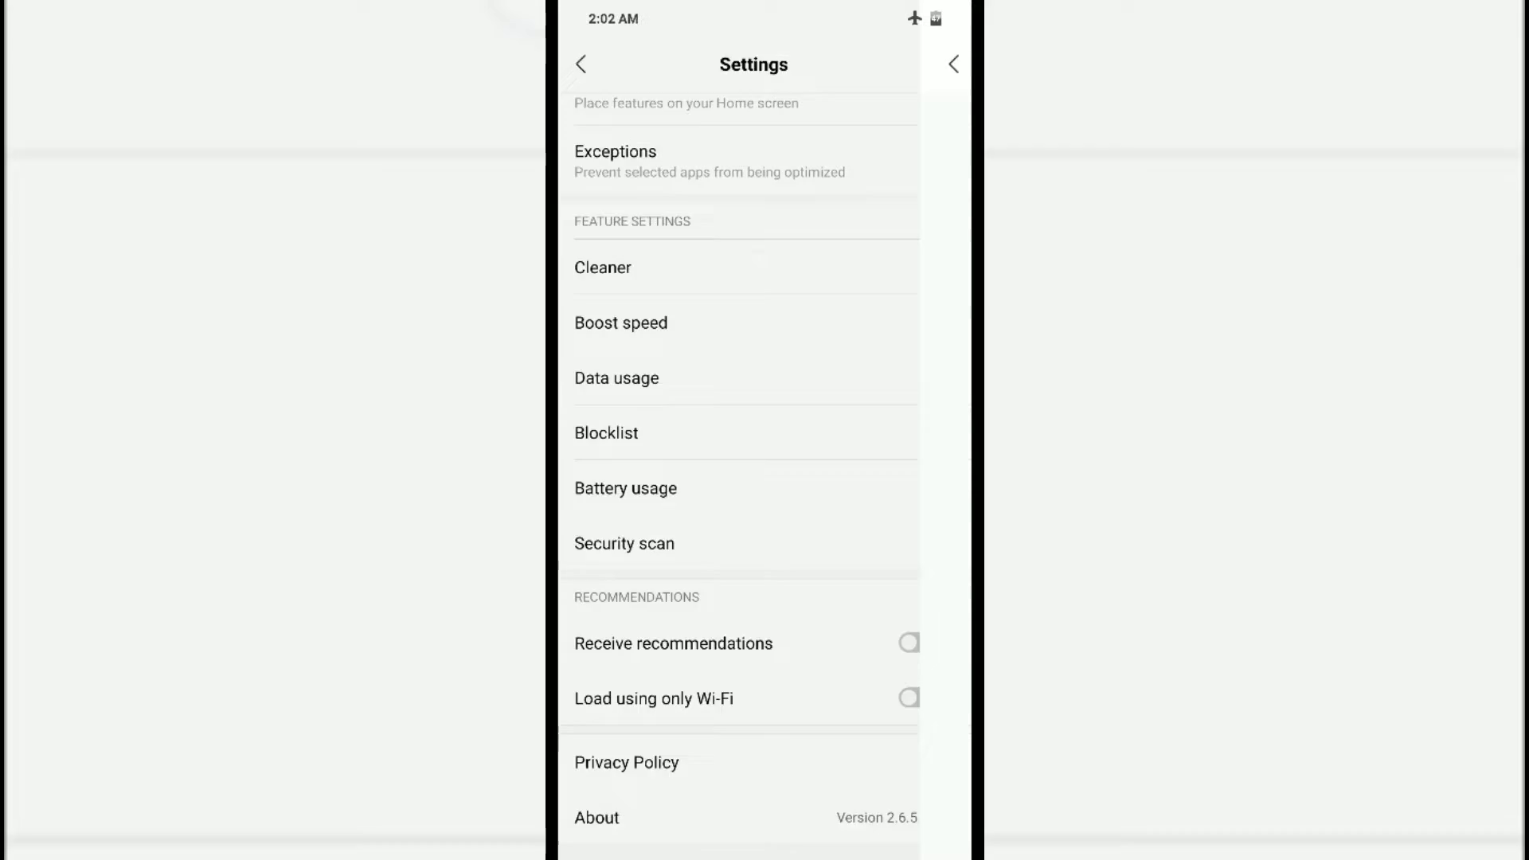
pyautogui.scroll(-3, 821, 502)
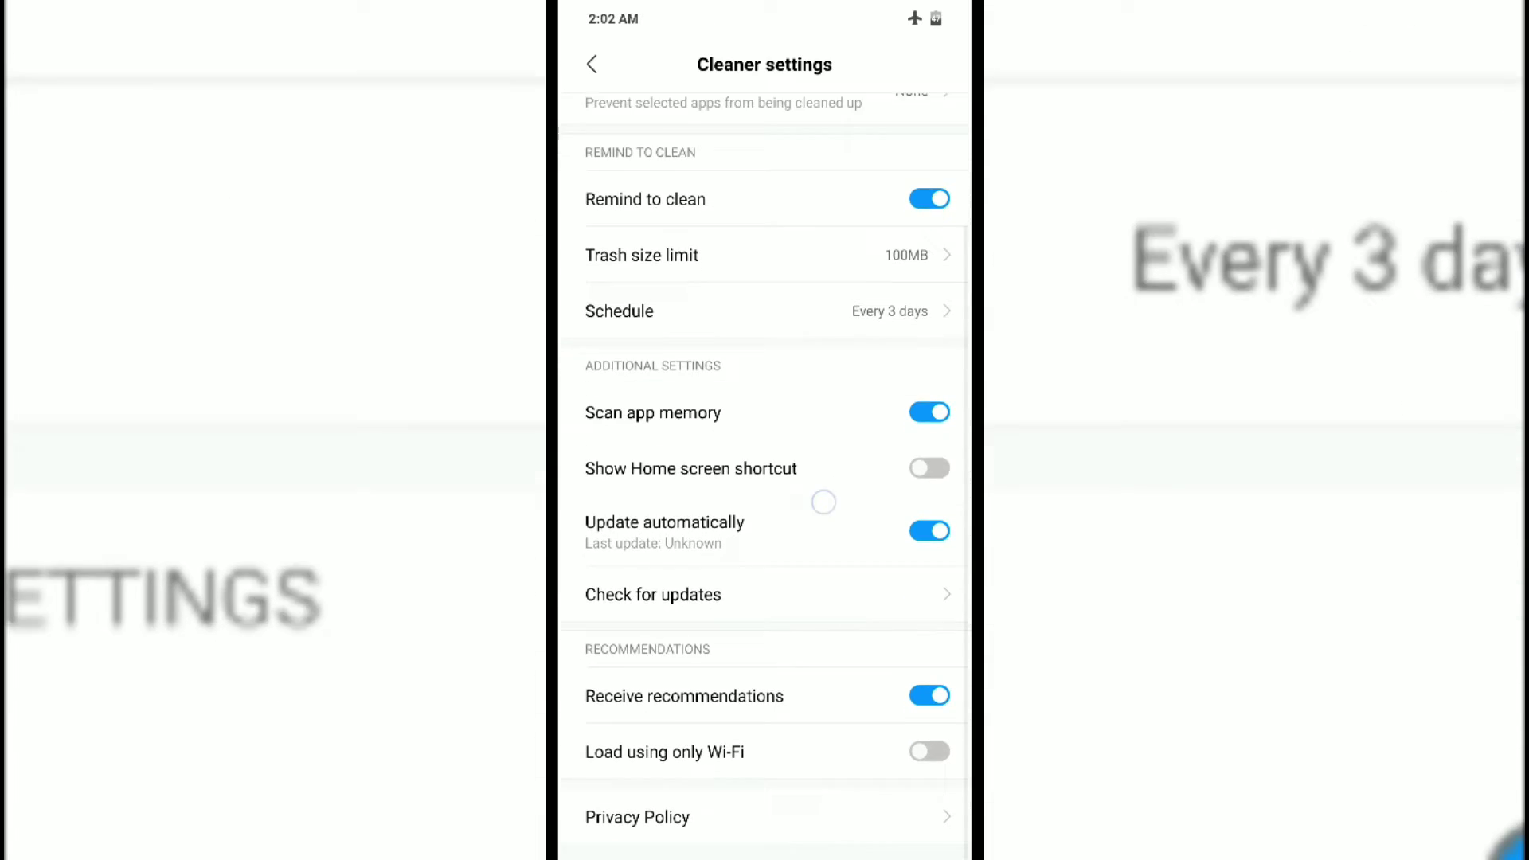
pyautogui.click(930, 698)
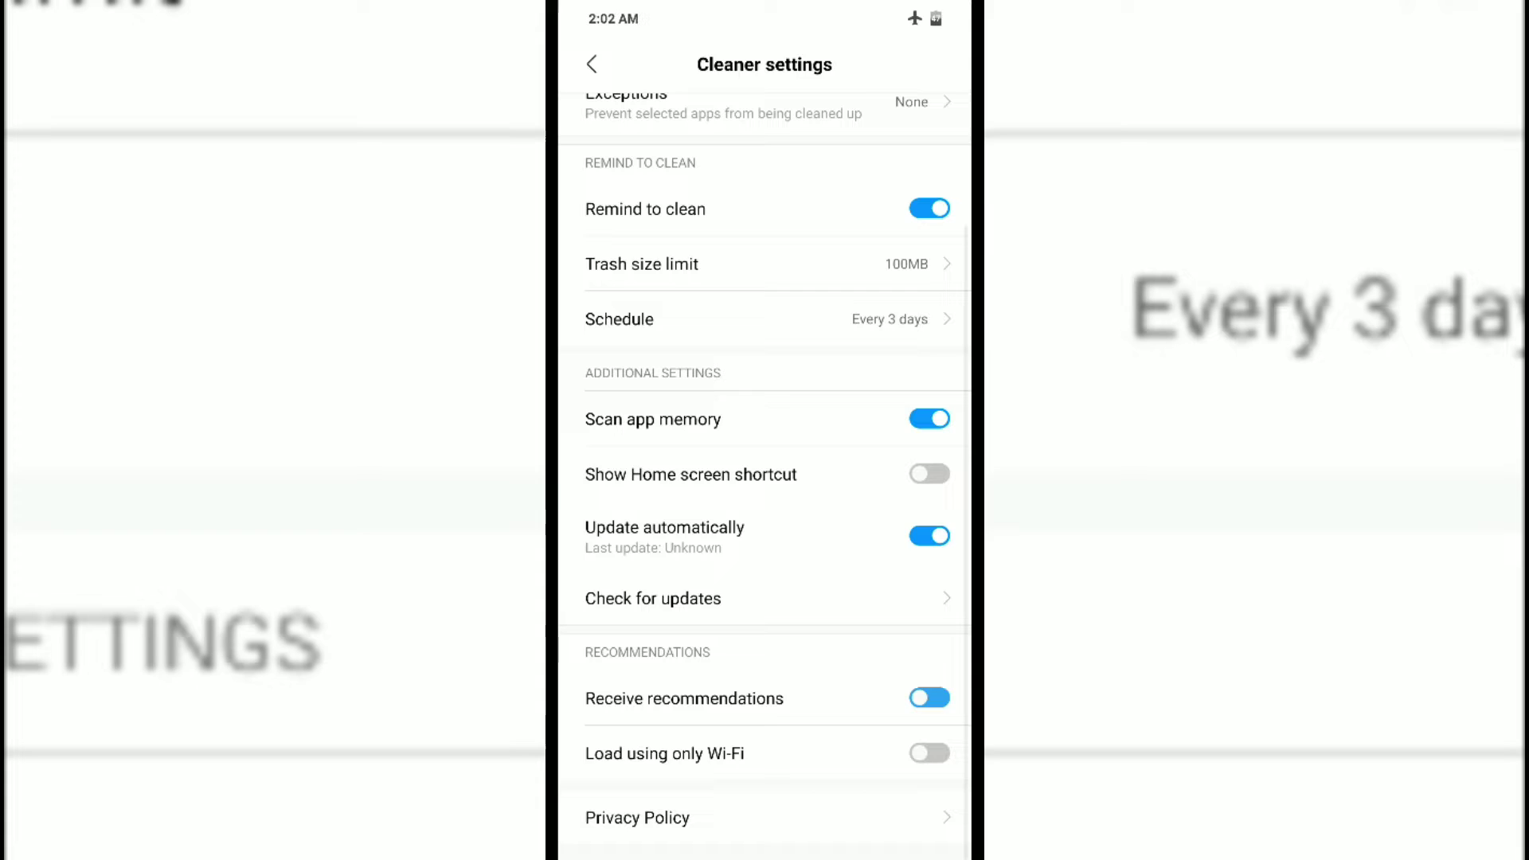
pyautogui.moveTo(751, 846); pyautogui.dragTo(759, 574)
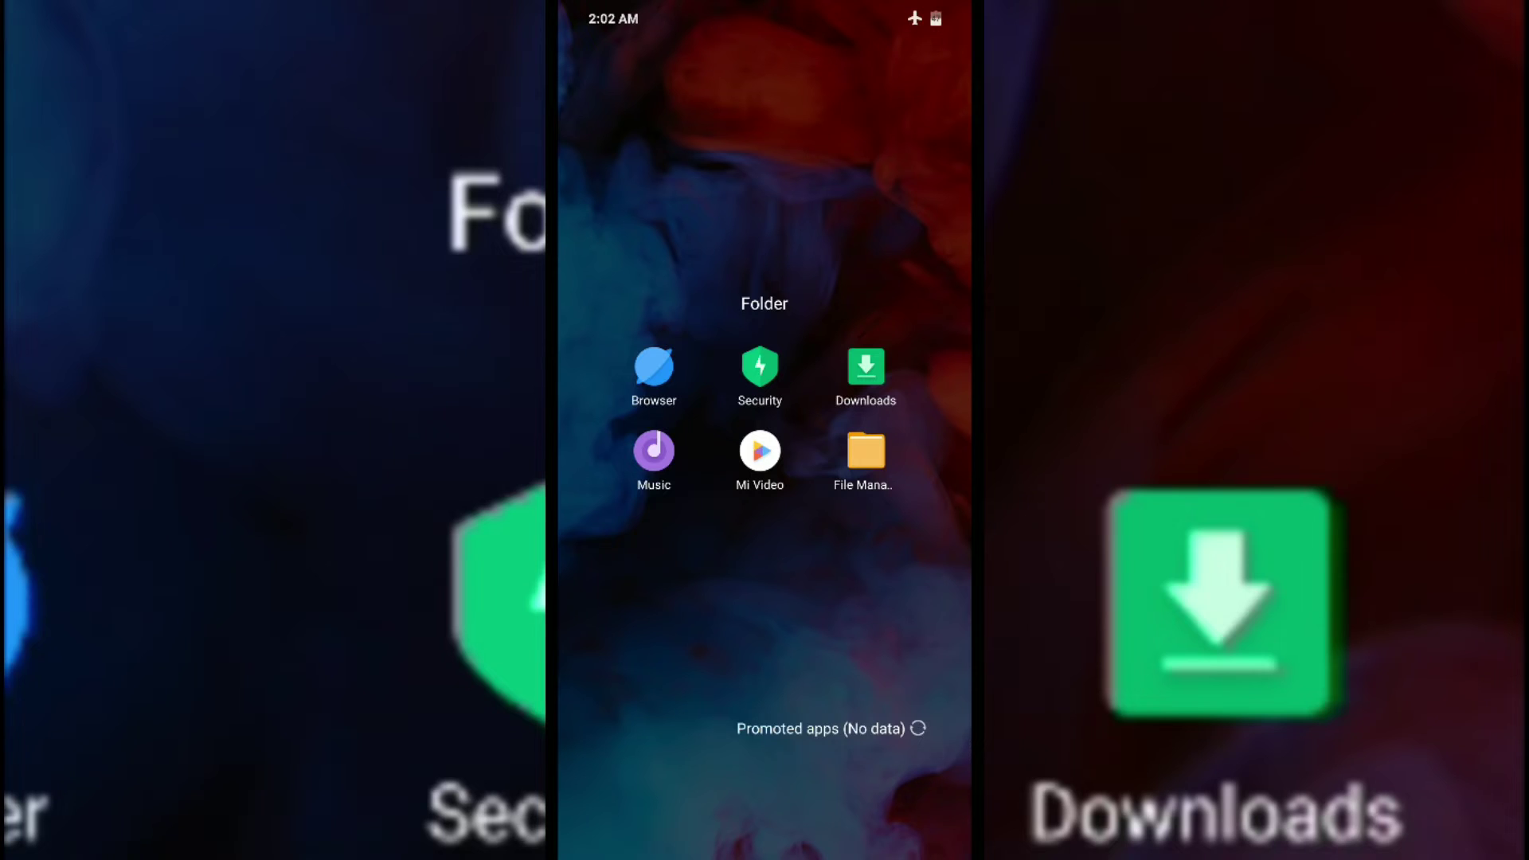
# Step: Turn off Show recommended content in Downloads settings, confirming the dialog with OK
pyautogui.click(865, 368)
pyautogui.click(937, 57)
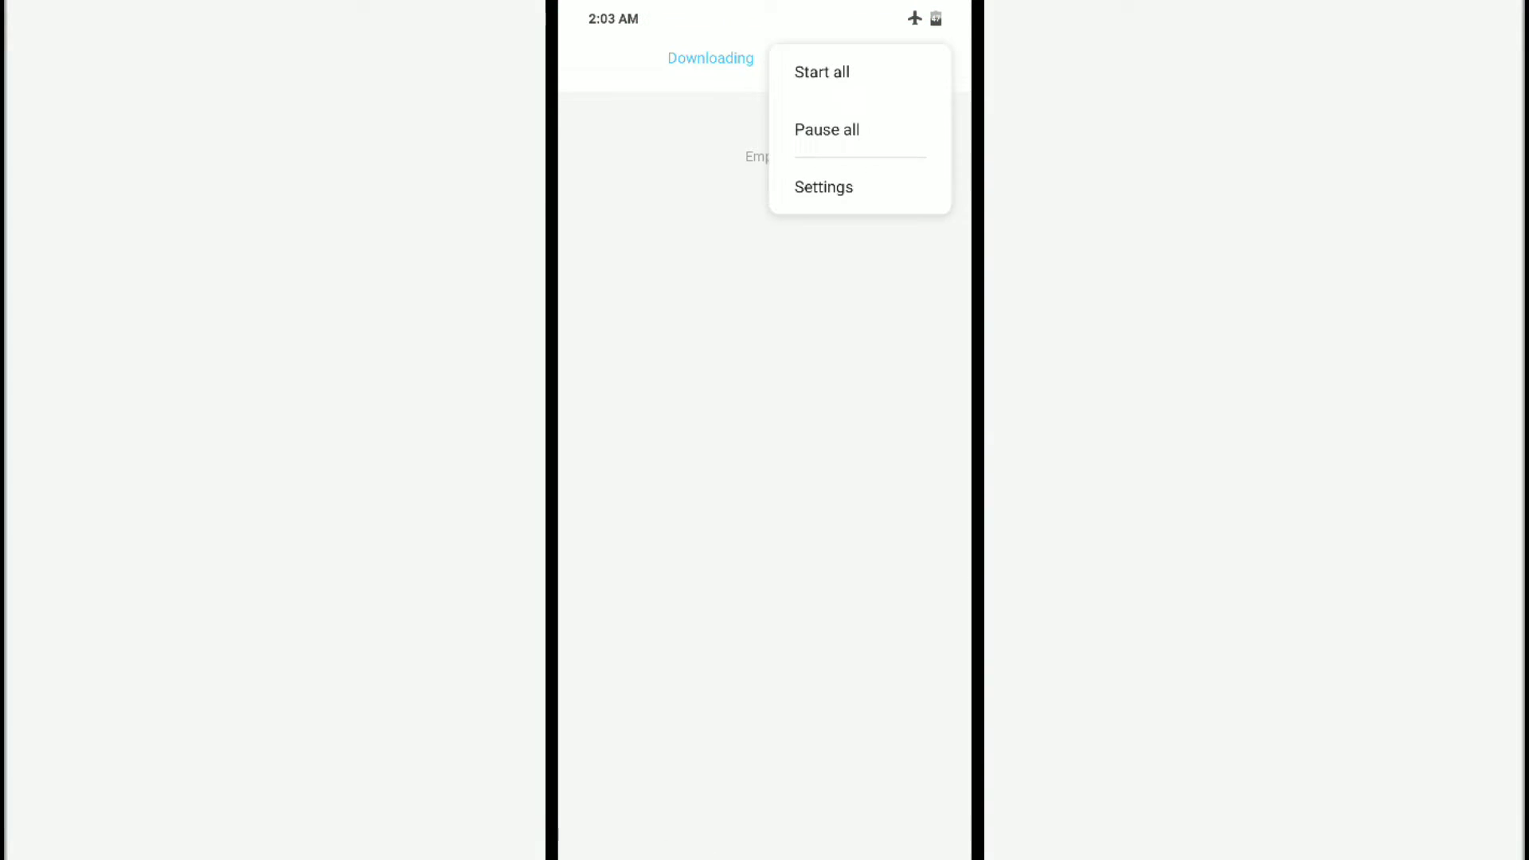
pyautogui.click(824, 187)
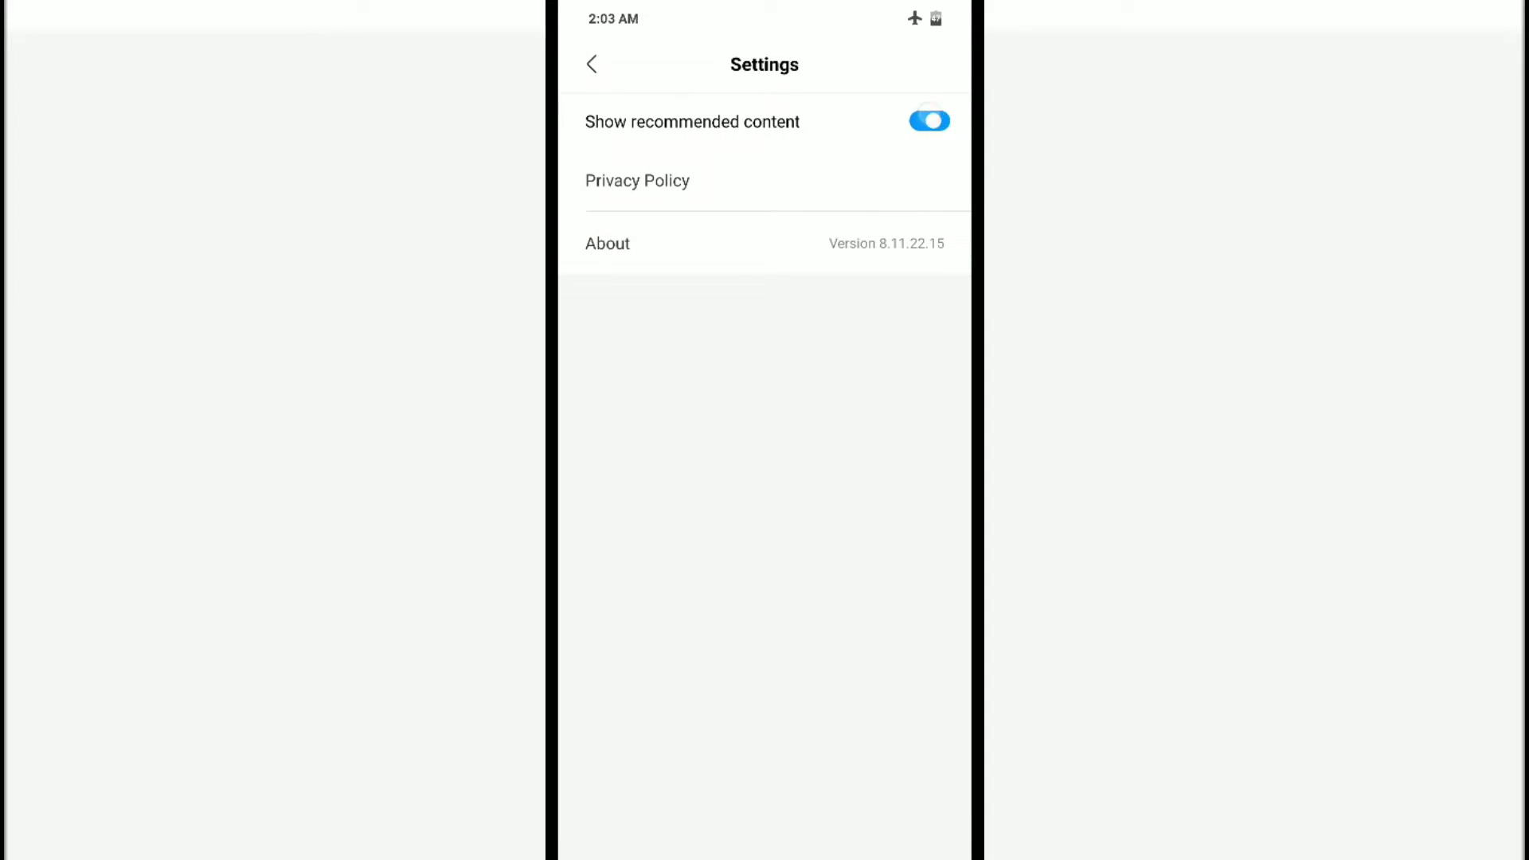
pyautogui.click(929, 121)
pyautogui.click(665, 821)
pyautogui.click(930, 121)
pyautogui.click(862, 820)
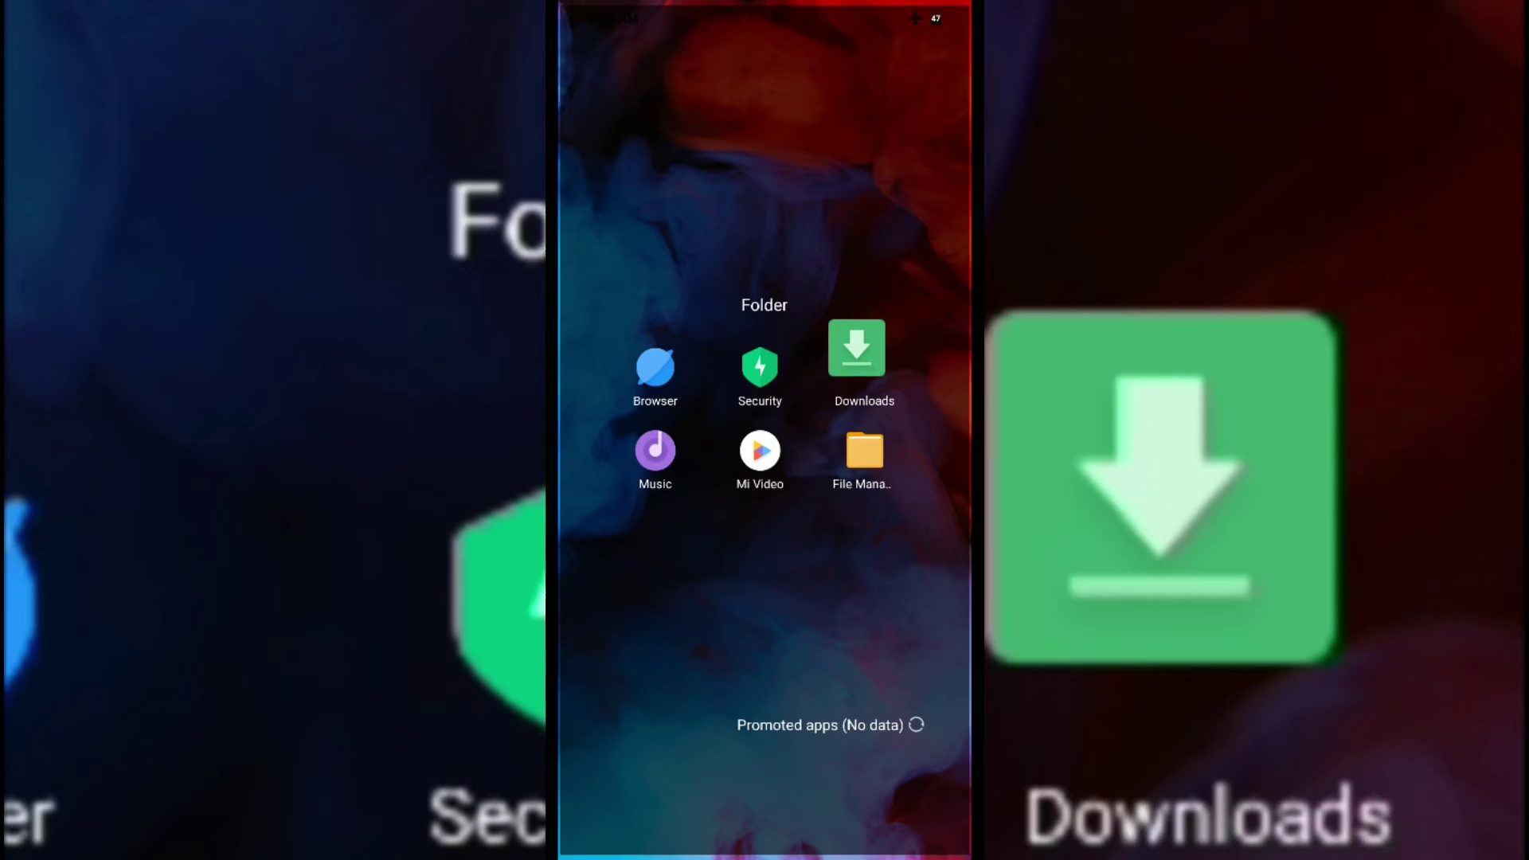
# Step: Switch off Receive recommendations in Mi Music's Service and settings > Advanced settings
pyautogui.click(653, 450)
pyautogui.click(593, 61)
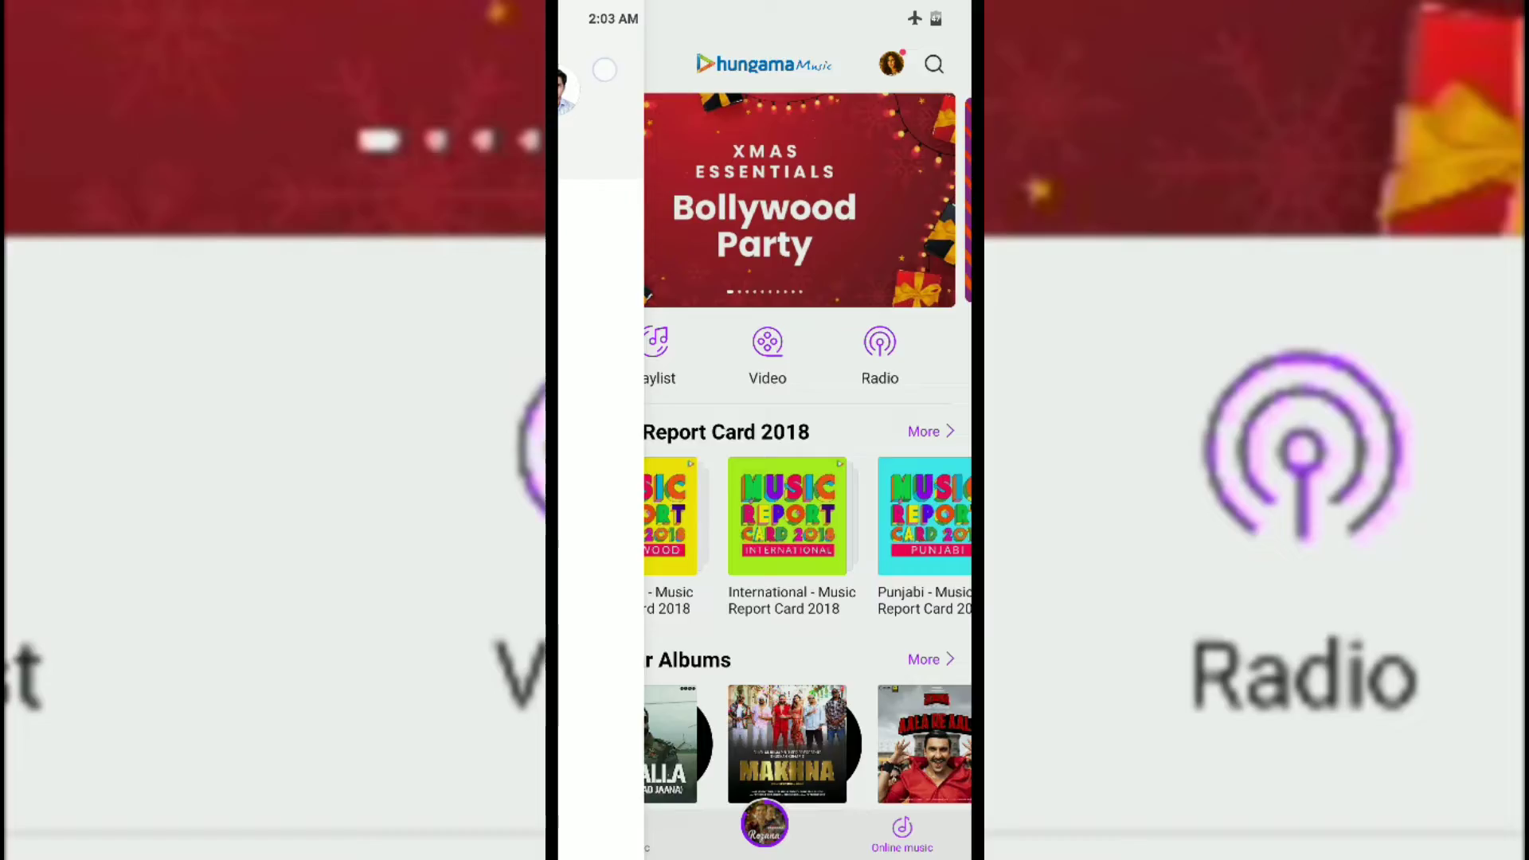
pyautogui.click(672, 351)
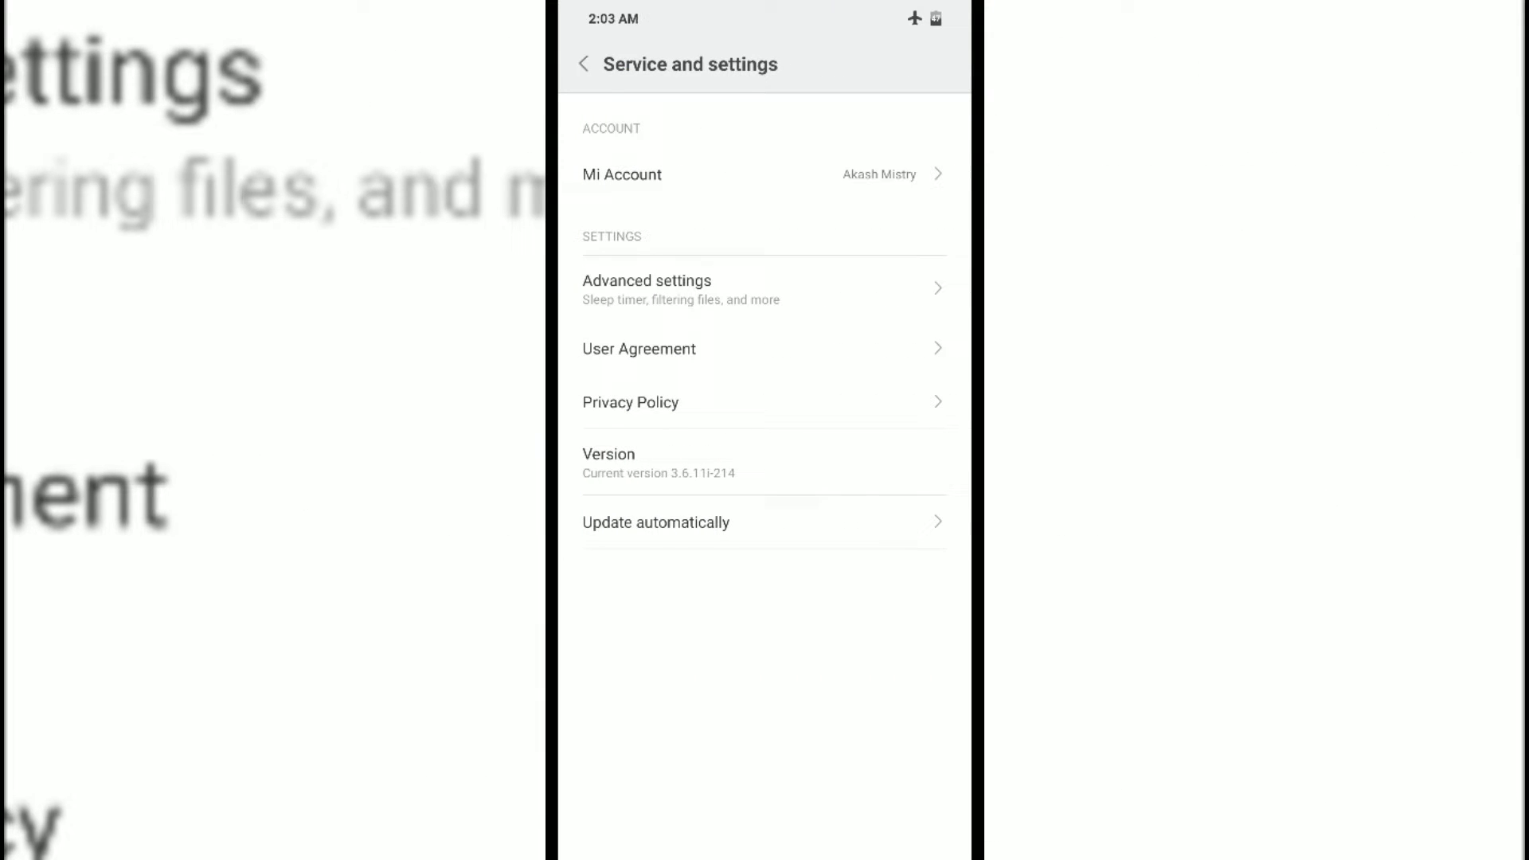
pyautogui.click(847, 286)
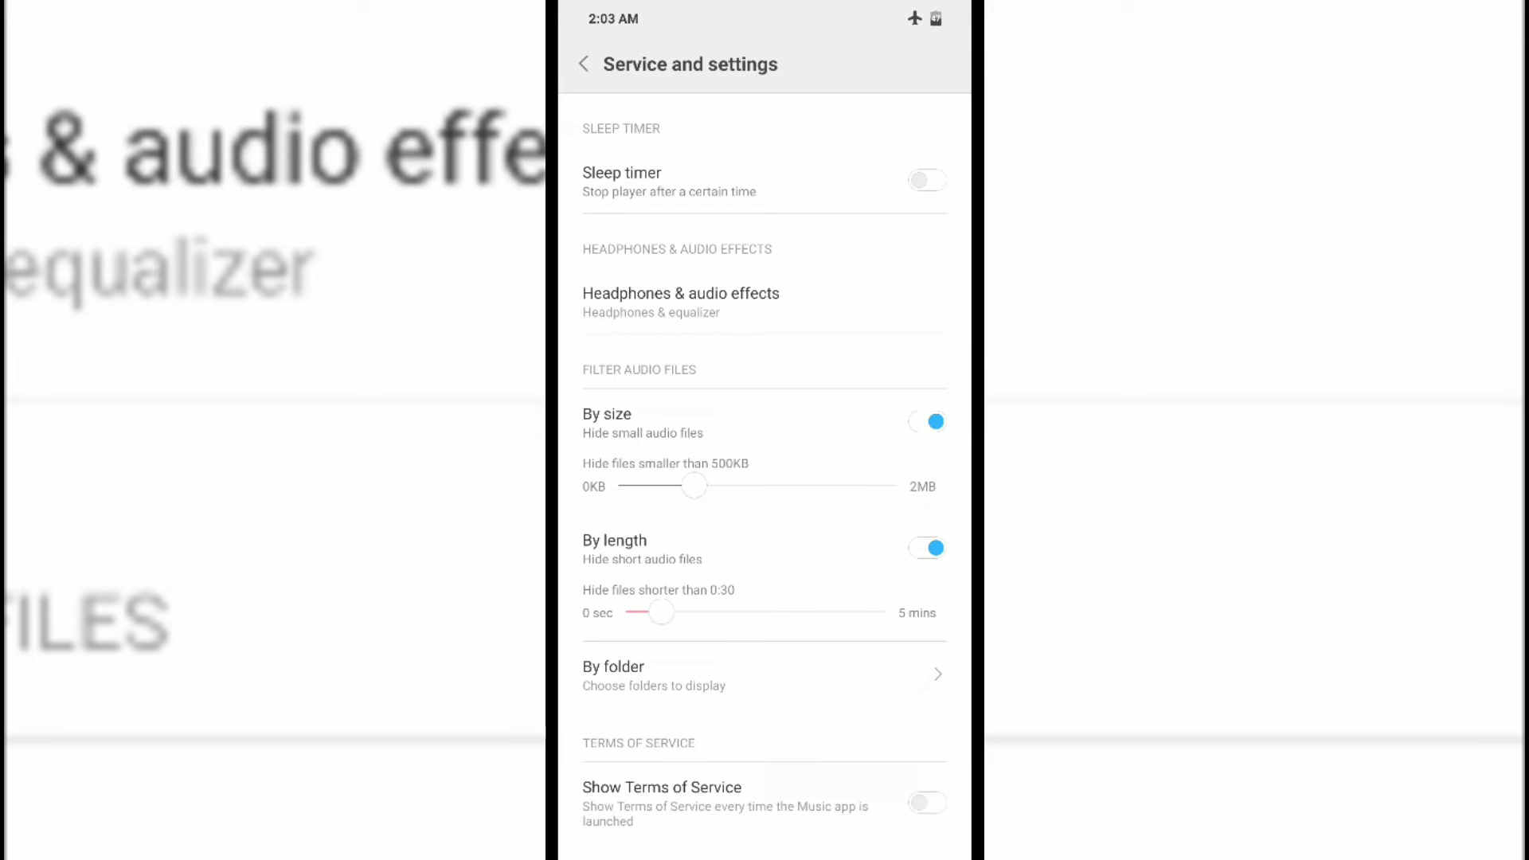
pyautogui.scroll(-3, 864, 358)
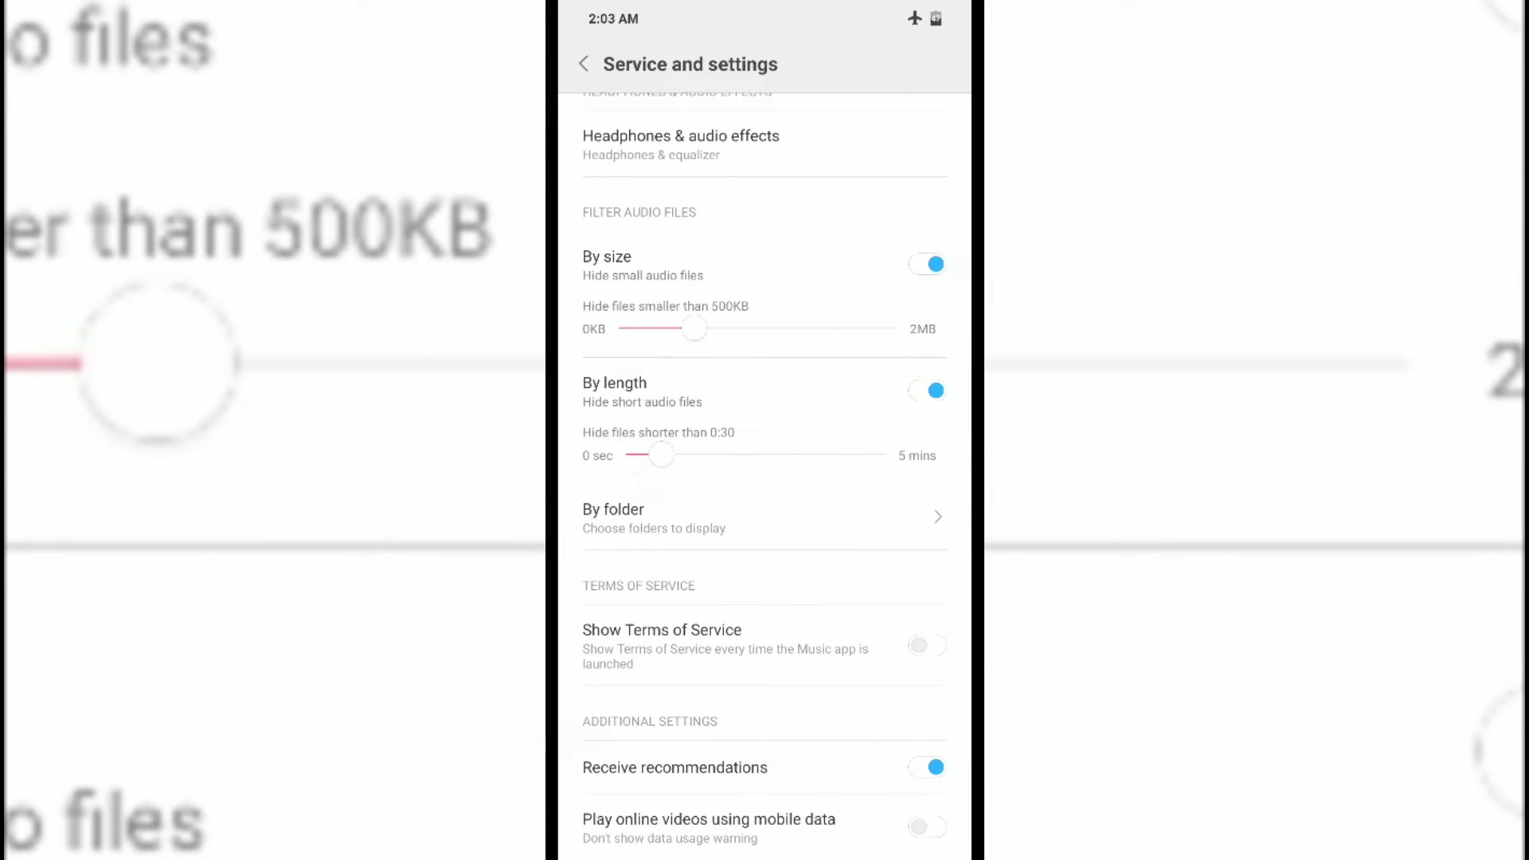
pyautogui.click(936, 767)
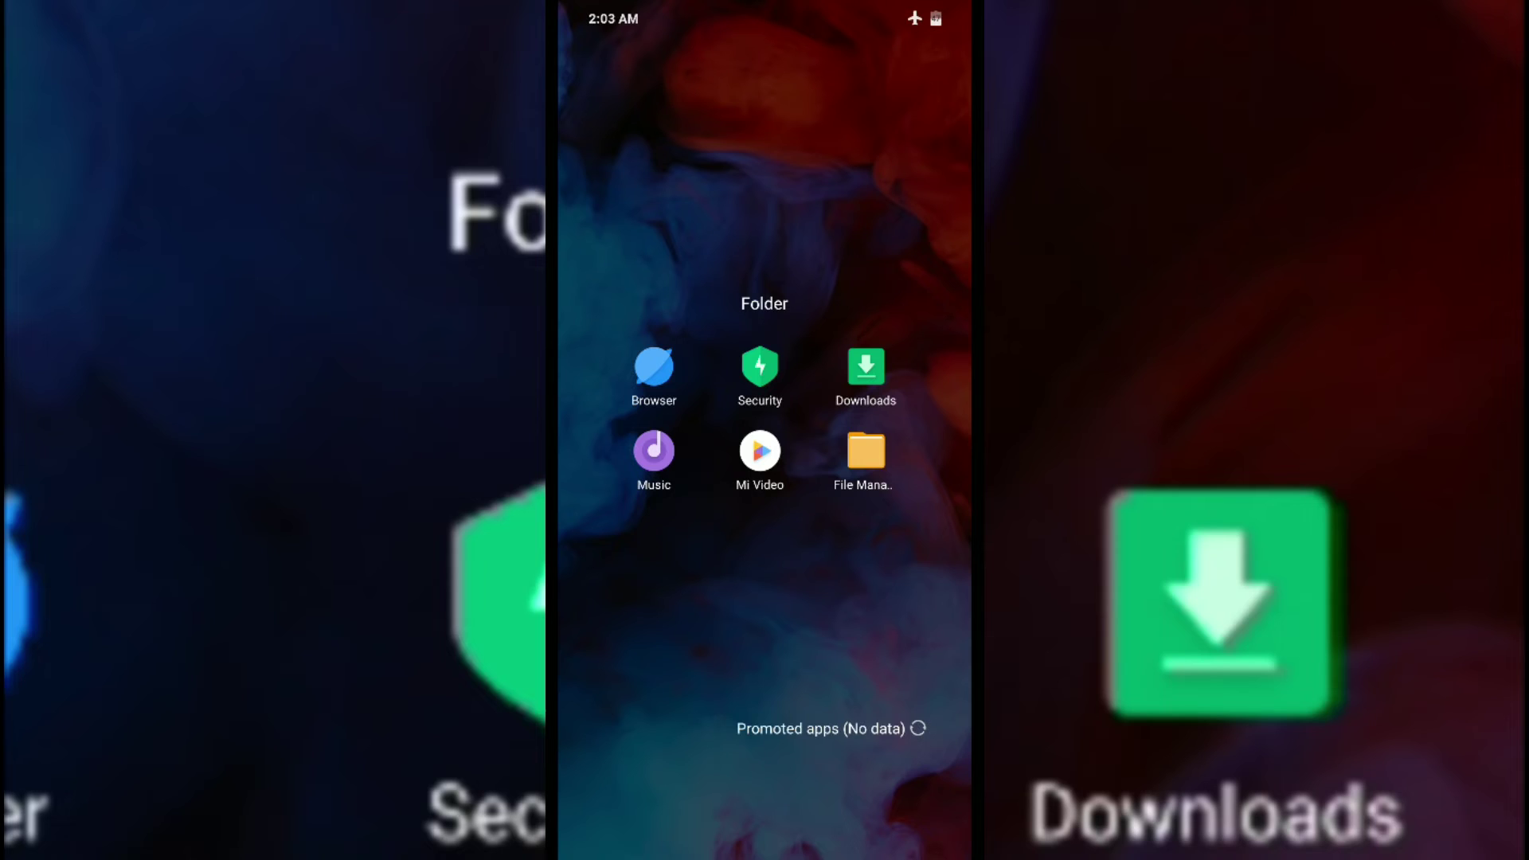
# Step: Launch Mi Video from the home-screen folder to reach its settings
pyautogui.click(760, 455)
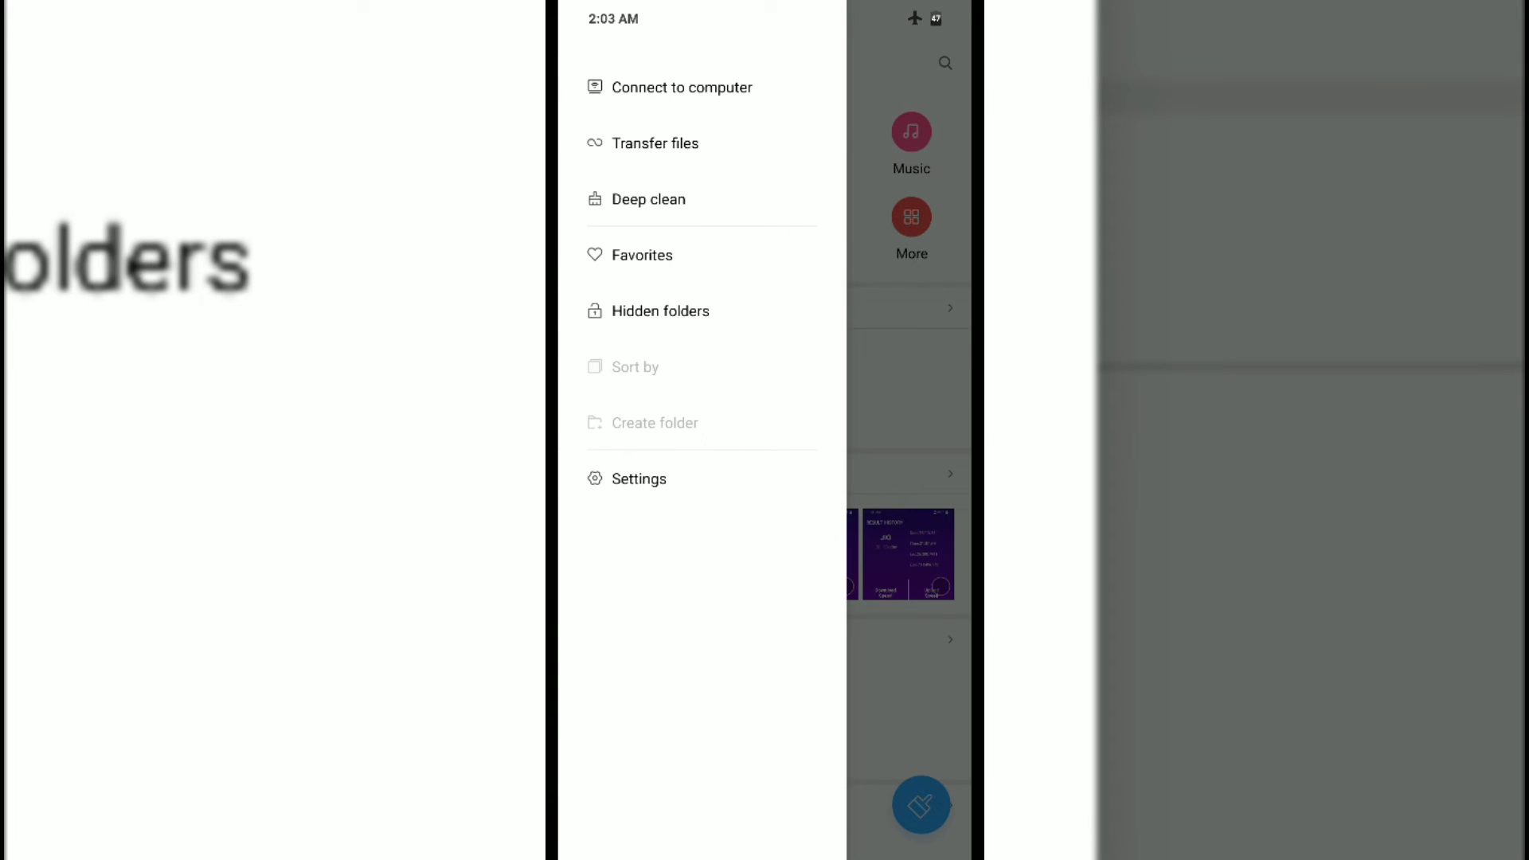
# Step: Switch off Recommendations under File Manager's Settings > About, then return home
pyautogui.click(700, 479)
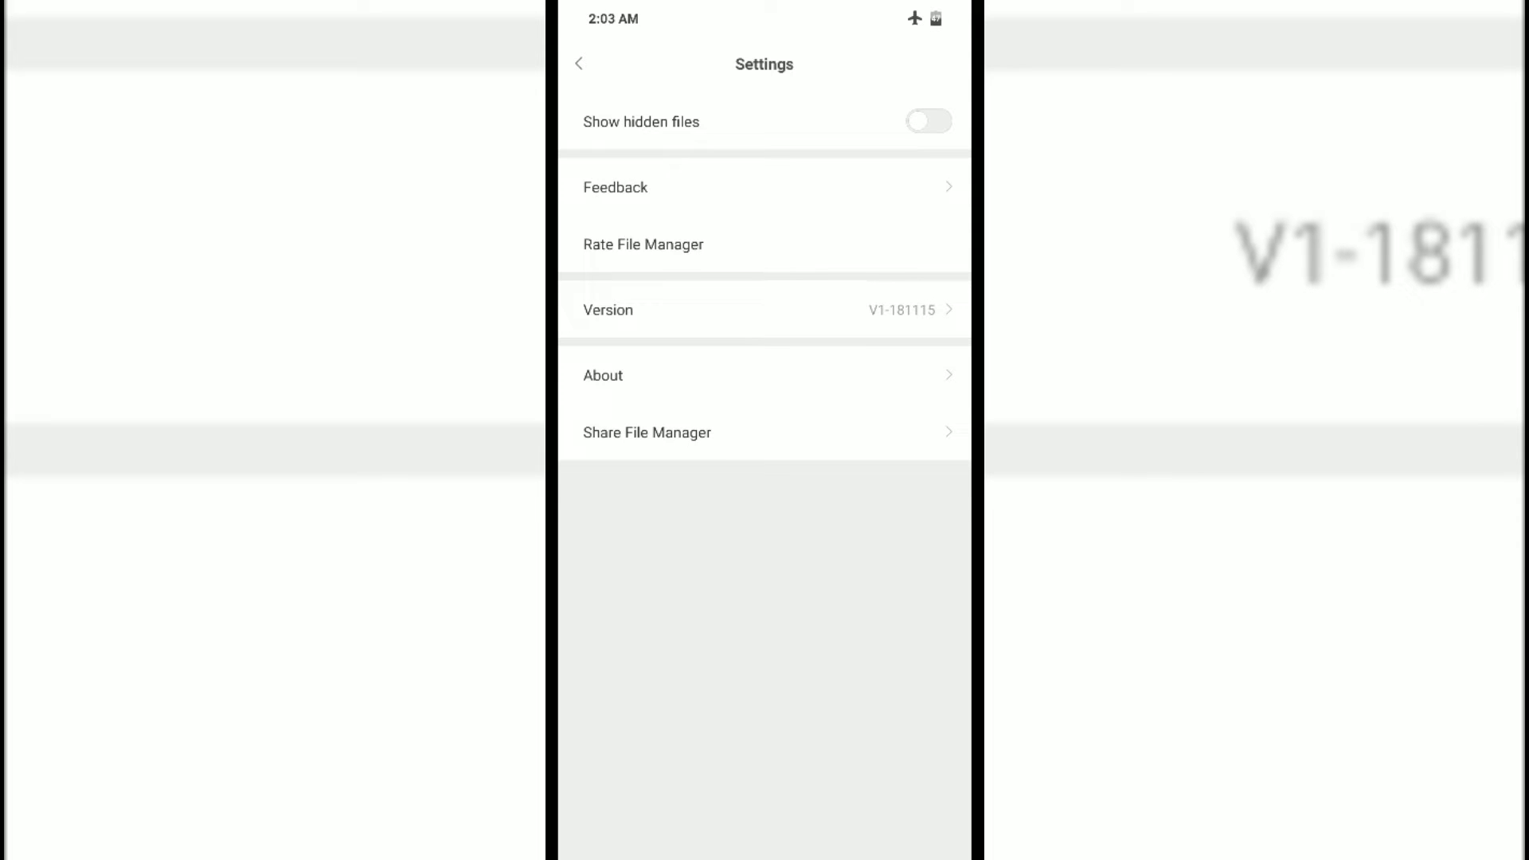
pyautogui.click(758, 375)
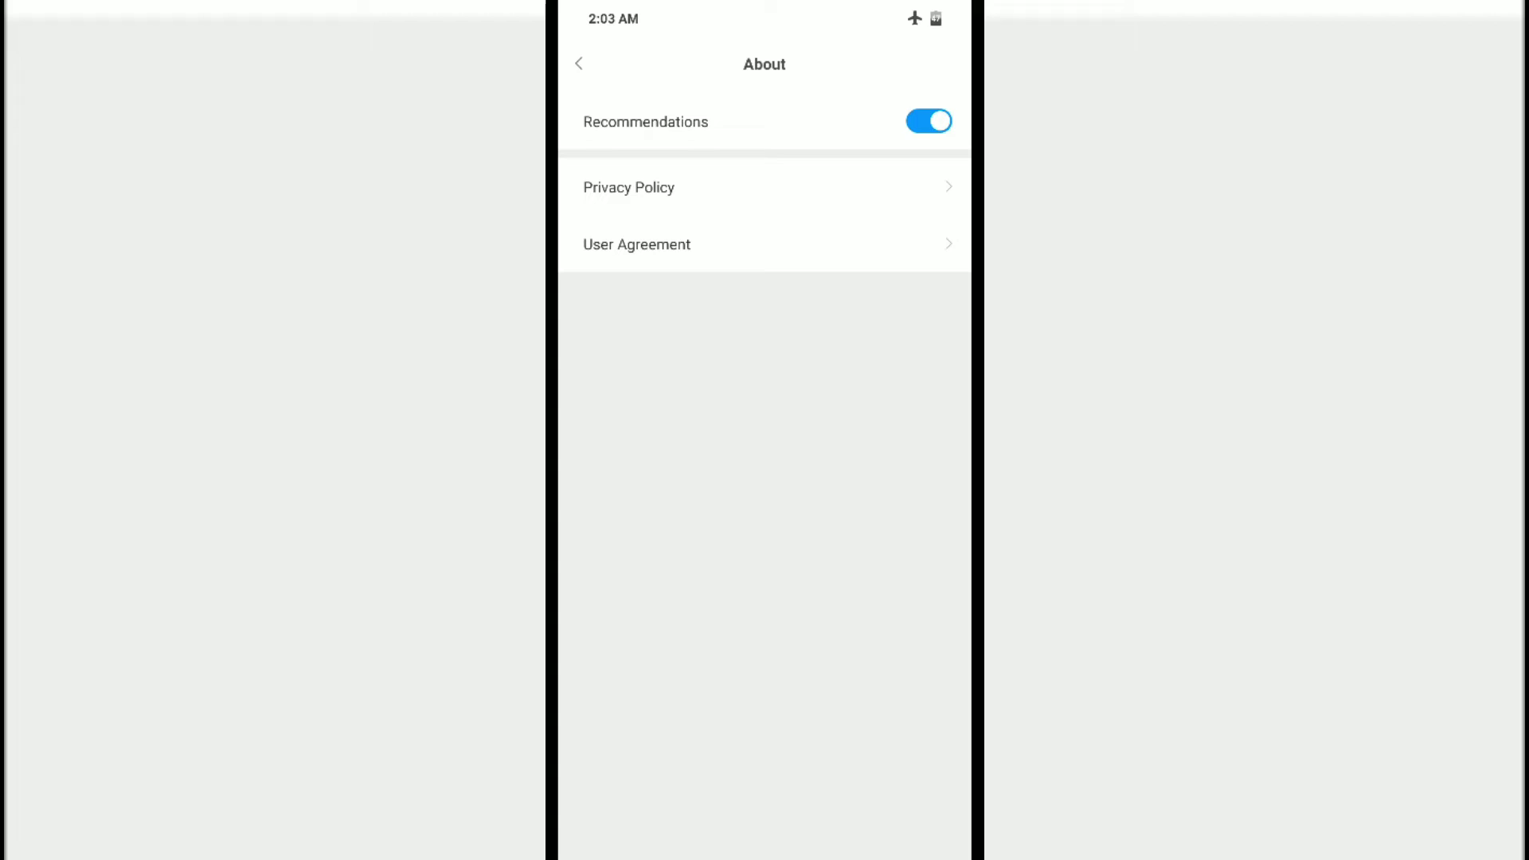
pyautogui.click(930, 120)
pyautogui.press('Home')
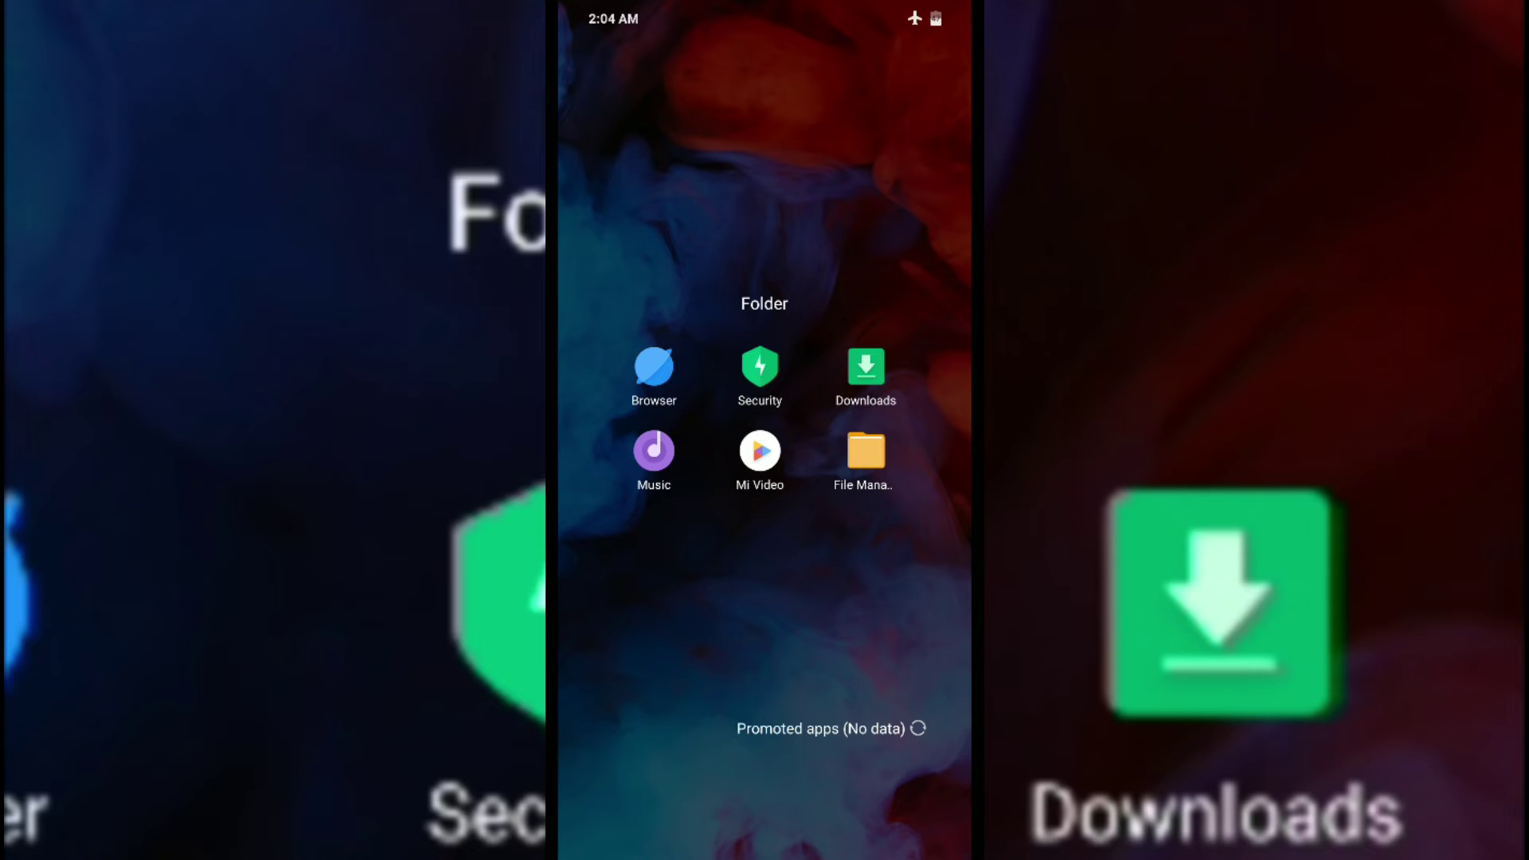
# Step: Switch off the Promoted apps toggle in the folder editor and close it
pyautogui.moveTo(771, 773); pyautogui.dragTo(758, 773)
pyautogui.click(765, 302)
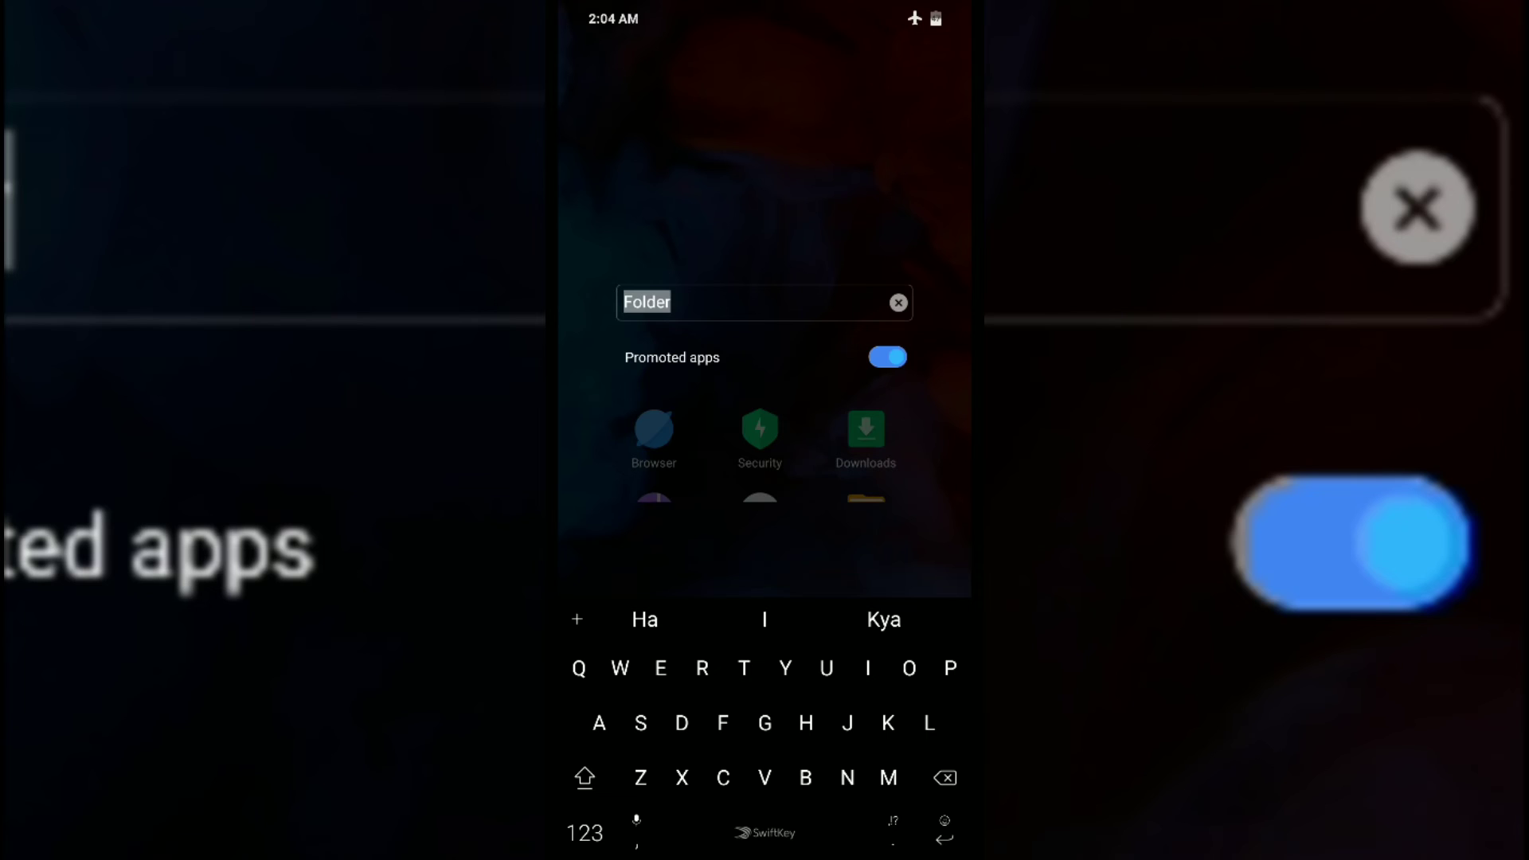
pyautogui.click(888, 358)
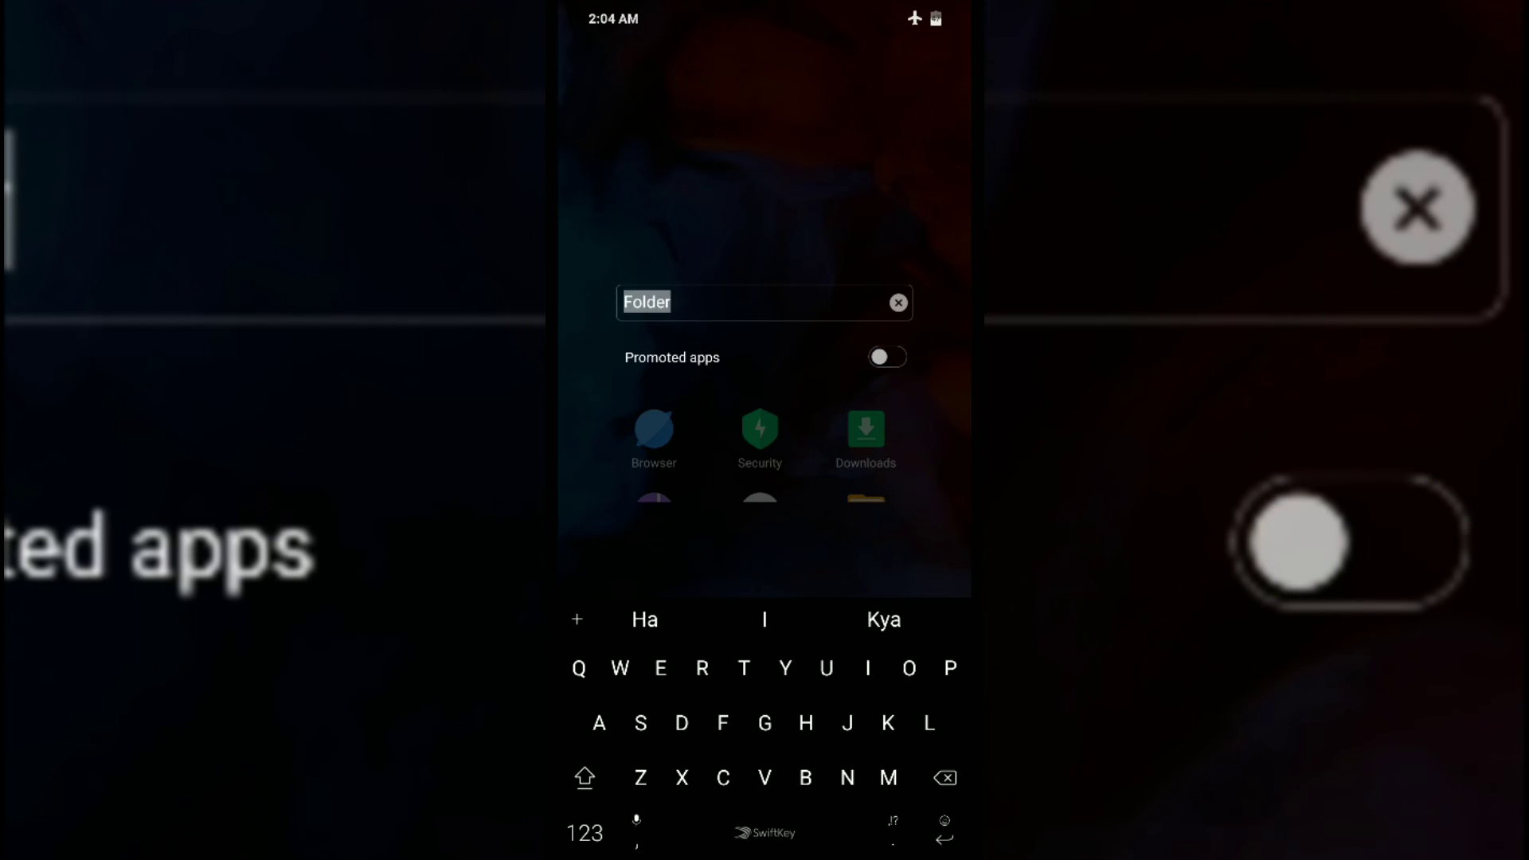
pyautogui.press('Escape')
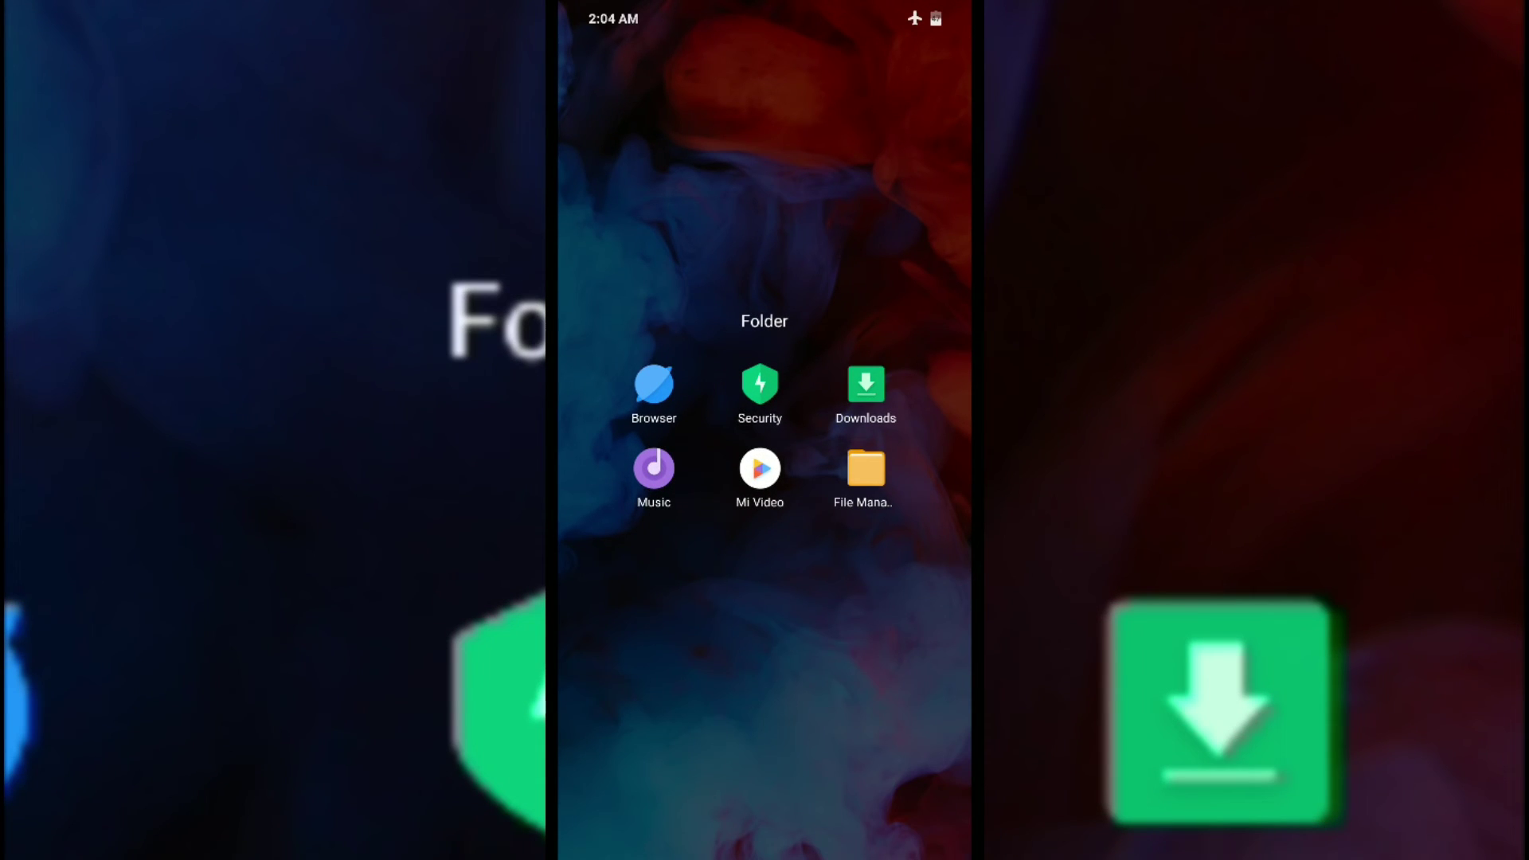